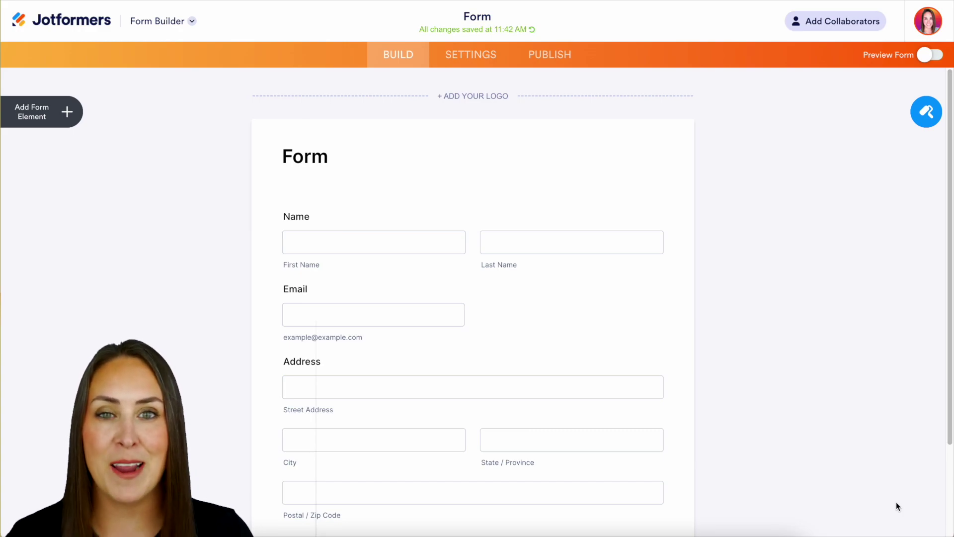
# - Try the orange, pink and blue colour schemes, then clear back to plain white #FFFFFF
pyautogui.click(932, 114)
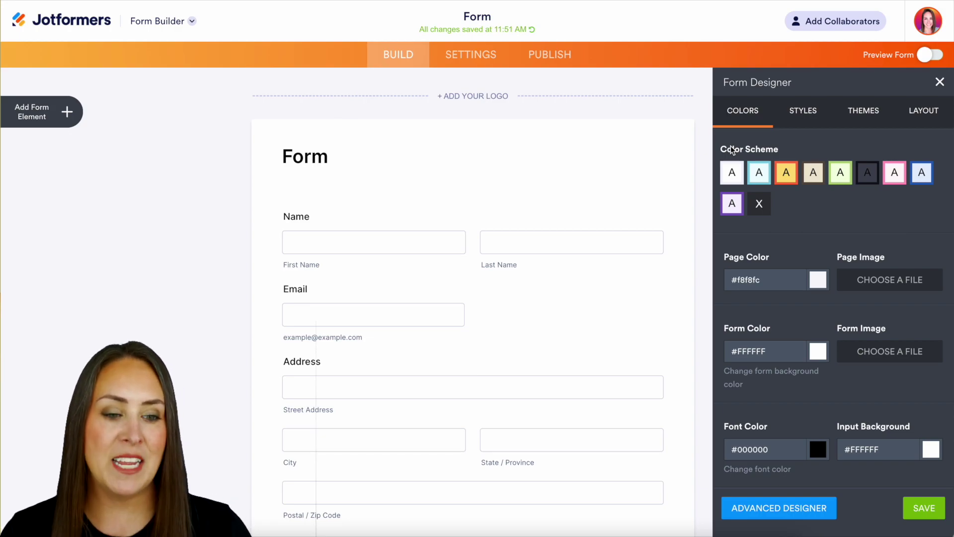
pyautogui.click(788, 175)
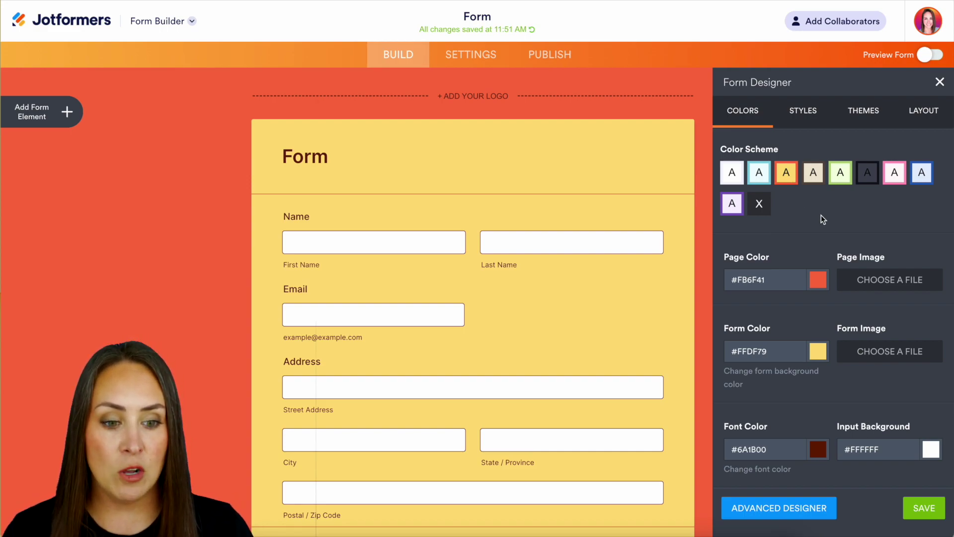
pyautogui.click(899, 174)
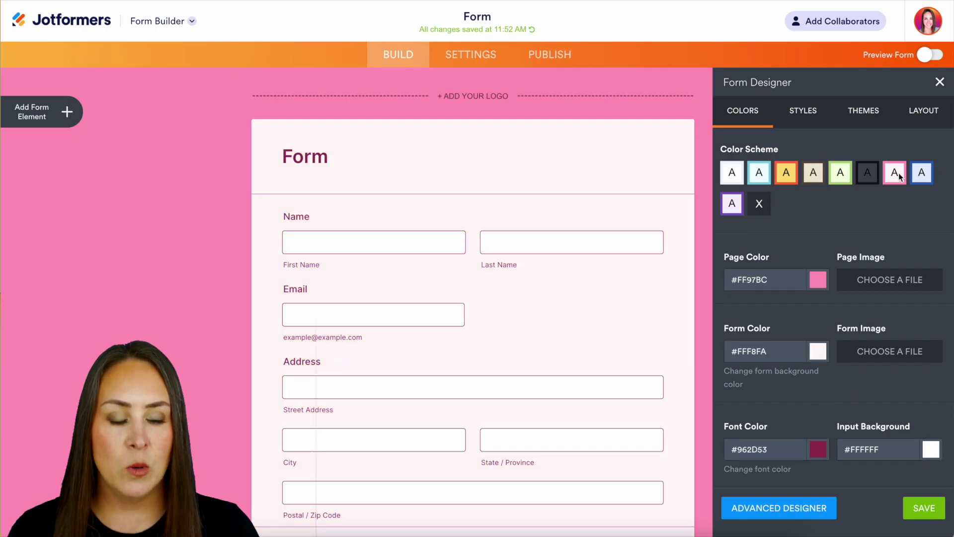
pyautogui.click(920, 178)
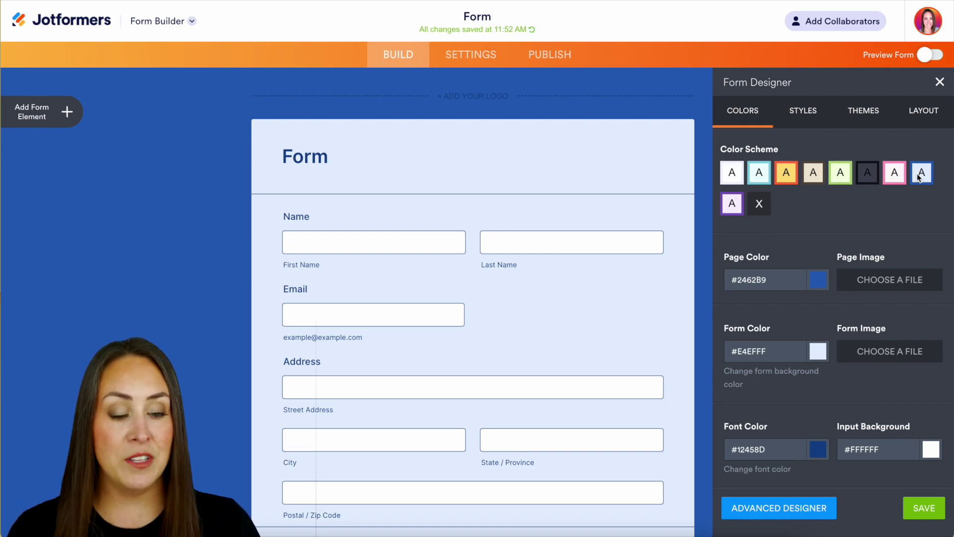
pyautogui.click(759, 205)
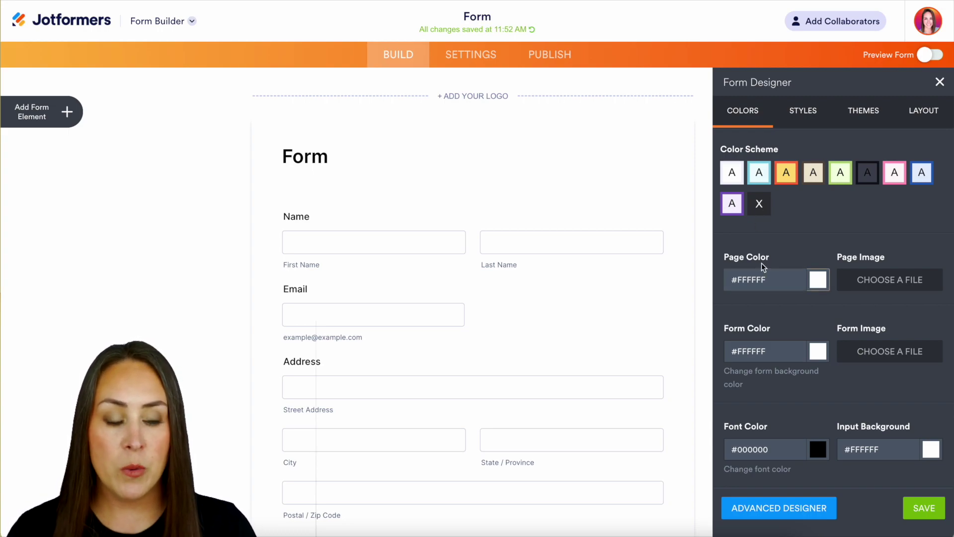
# - Pick light purple #9d9dcf as the Page Color, leaving the form itself white
pyautogui.click(816, 284)
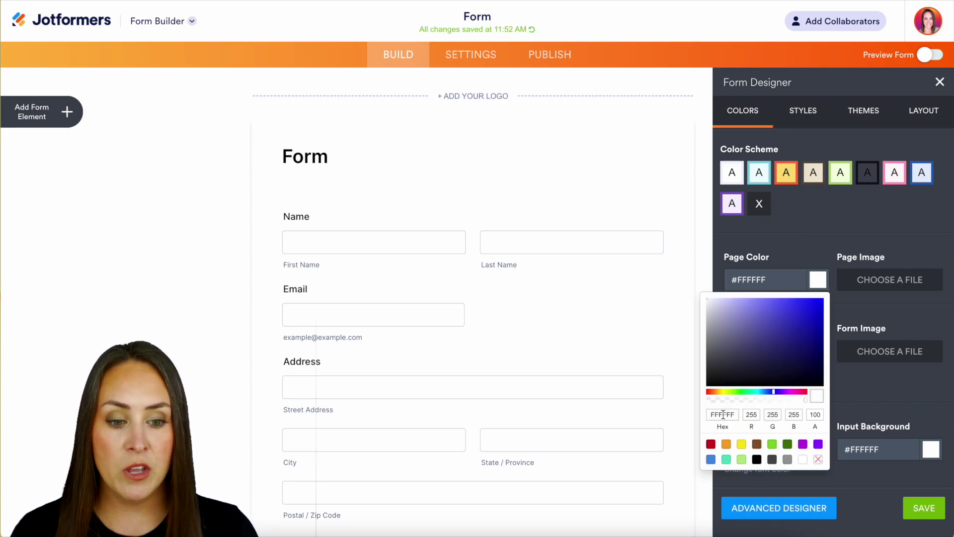
pyautogui.click(786, 308)
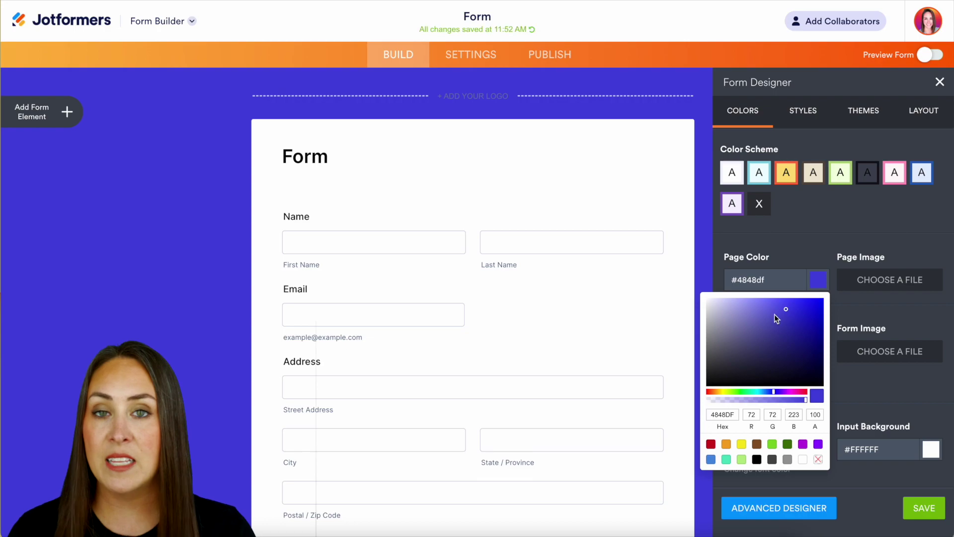
pyautogui.click(735, 314)
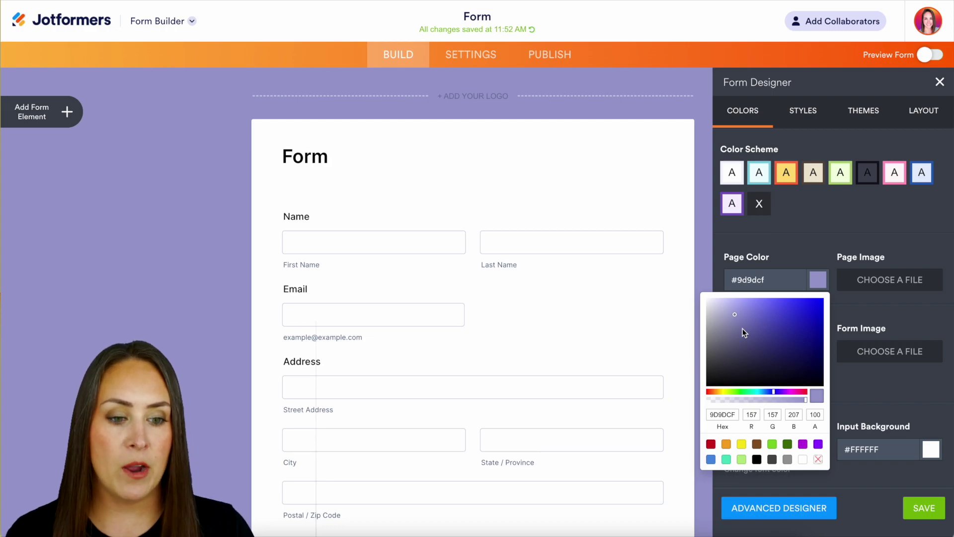
pyautogui.click(854, 246)
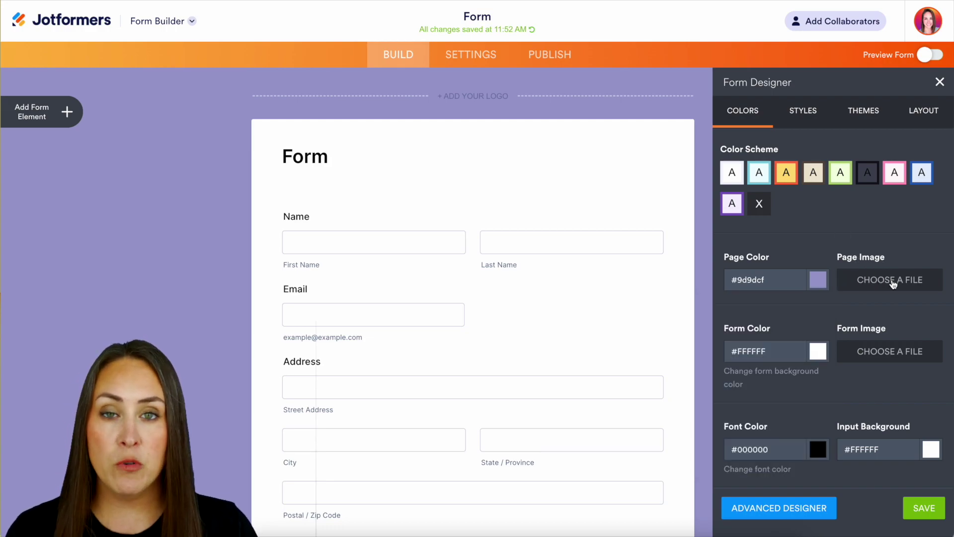
# - Upload the purple-to-pink gradient image as the Page Image background
pyautogui.click(893, 284)
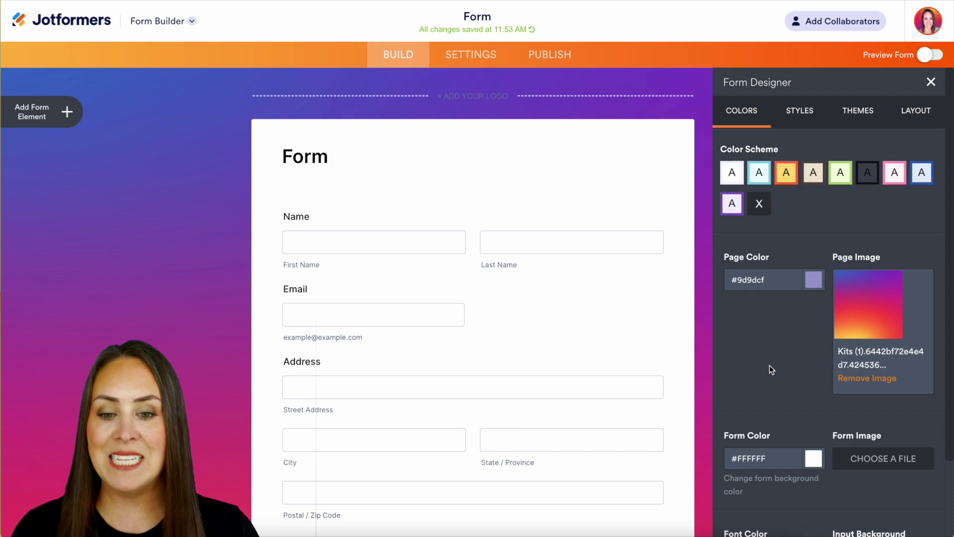
pyautogui.scroll(-2, 801, 382)
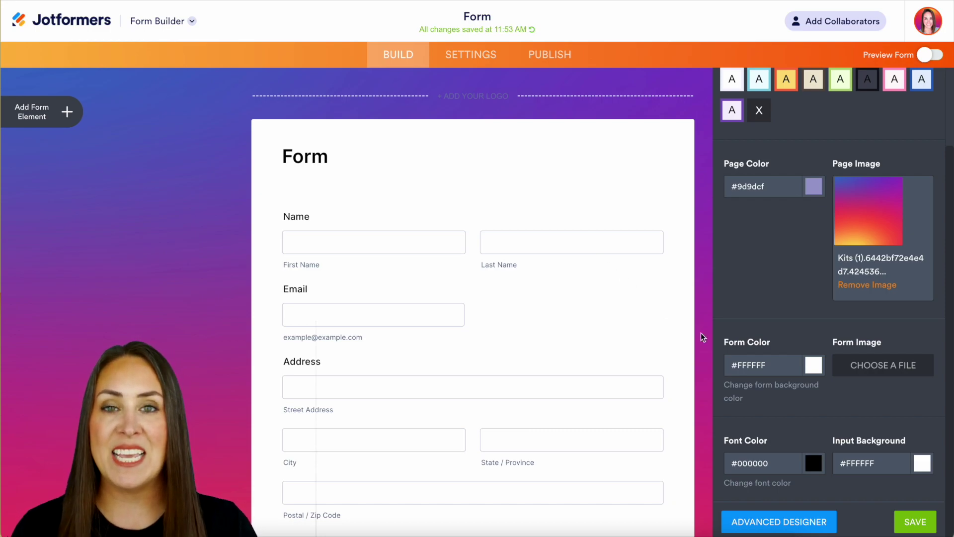
pyautogui.click(817, 368)
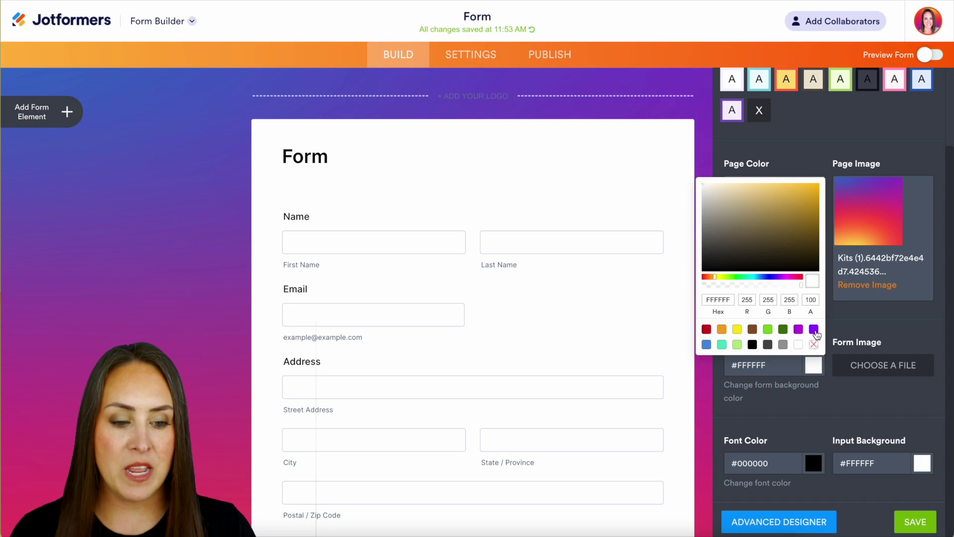
pyautogui.click(814, 329)
pyautogui.click(736, 333)
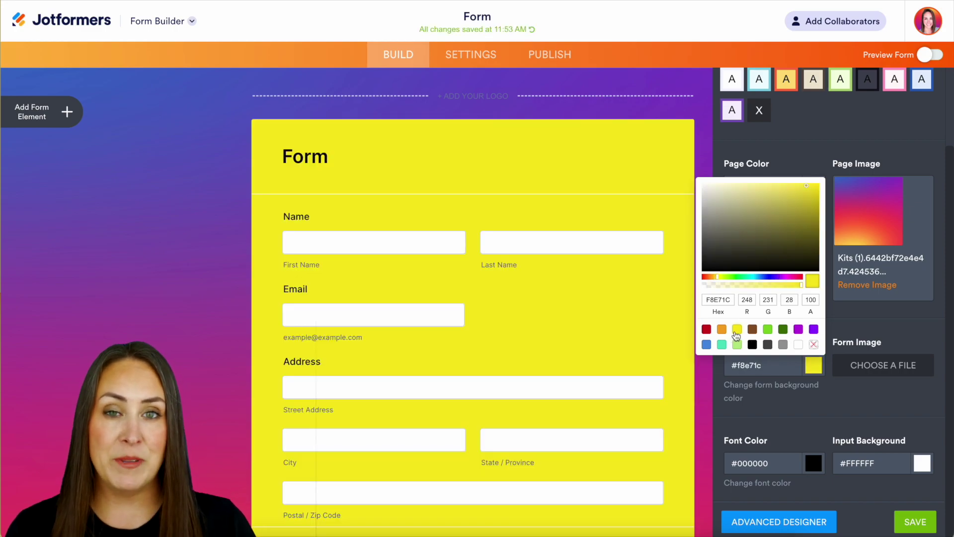
pyautogui.click(797, 345)
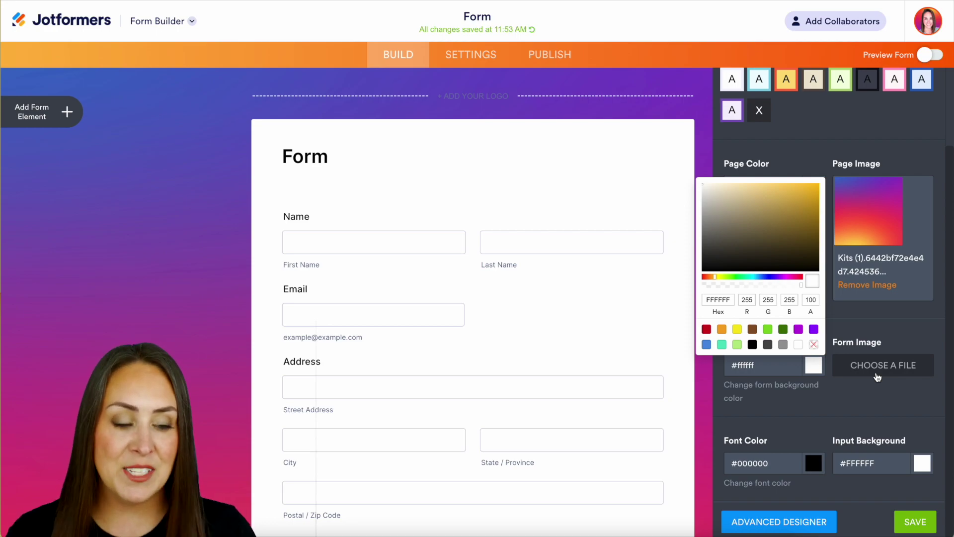
pyautogui.click(900, 374)
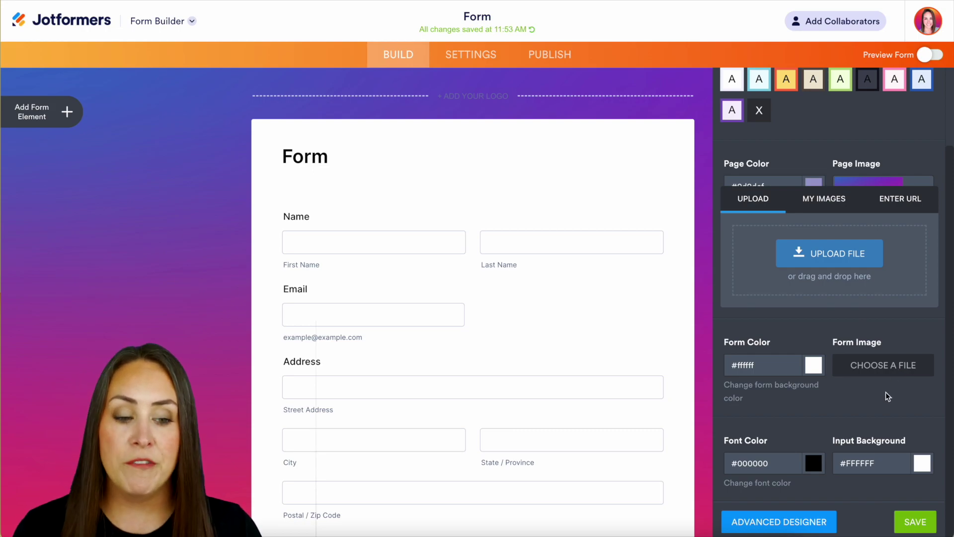
pyautogui.click(885, 392)
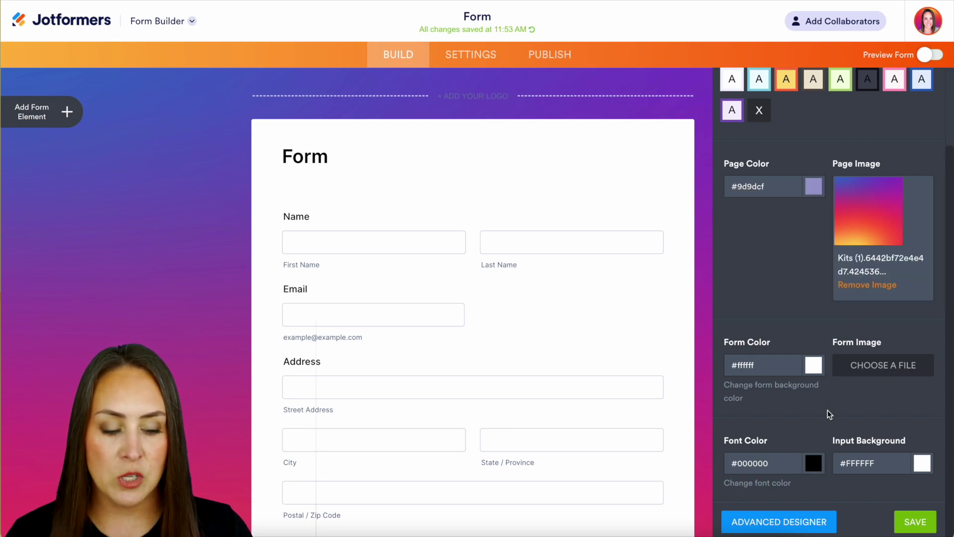
# - Set Font Color to blue #4a90e2 and Input Background to yellow #f8e71c, then save
pyautogui.click(812, 463)
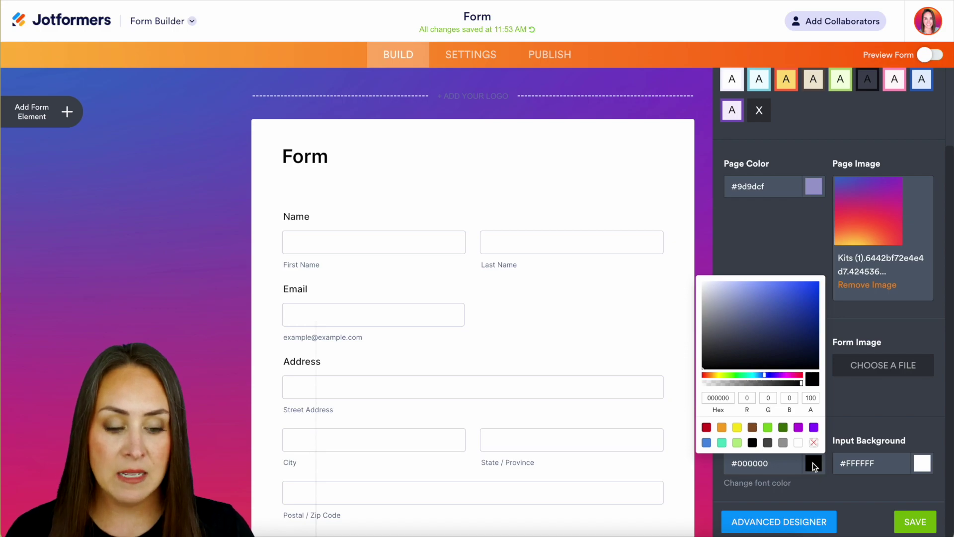
pyautogui.click(706, 442)
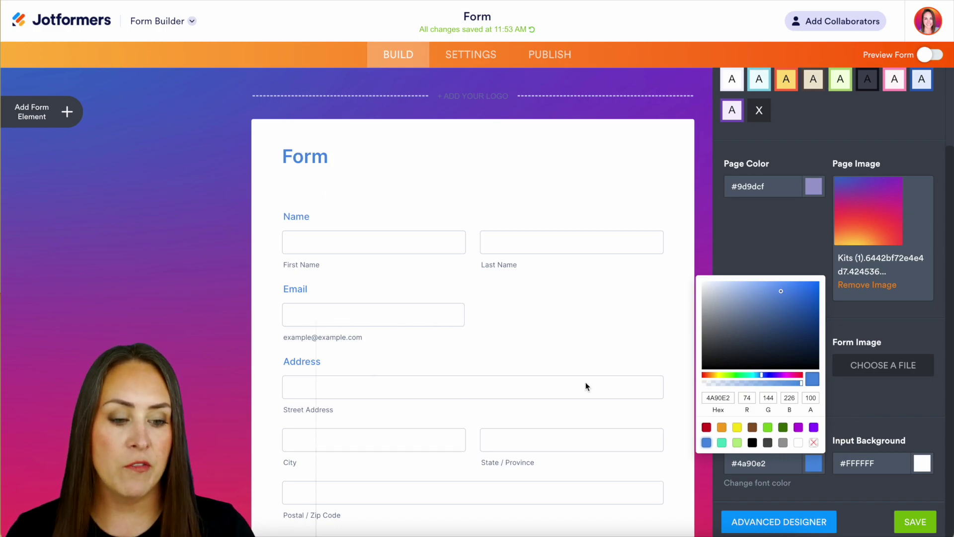
pyautogui.click(922, 464)
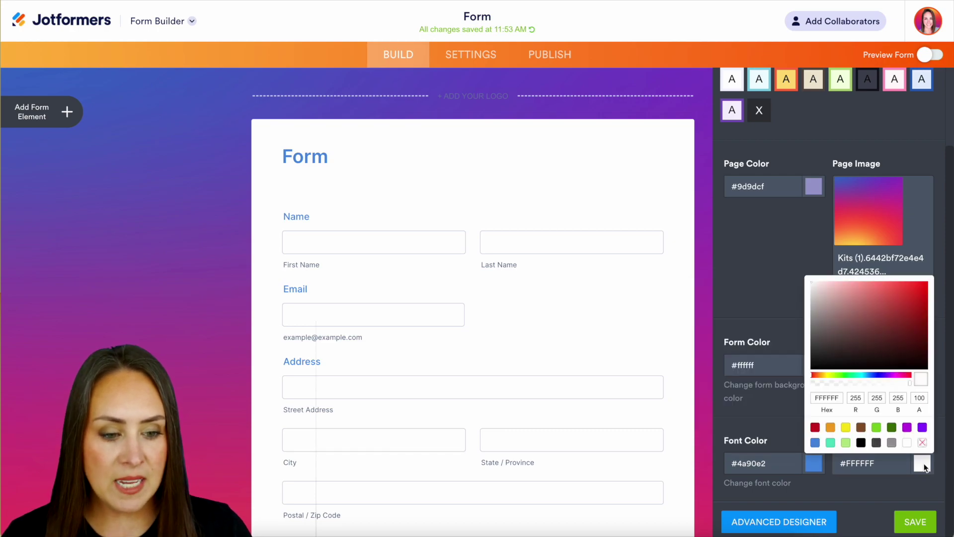
pyautogui.click(845, 428)
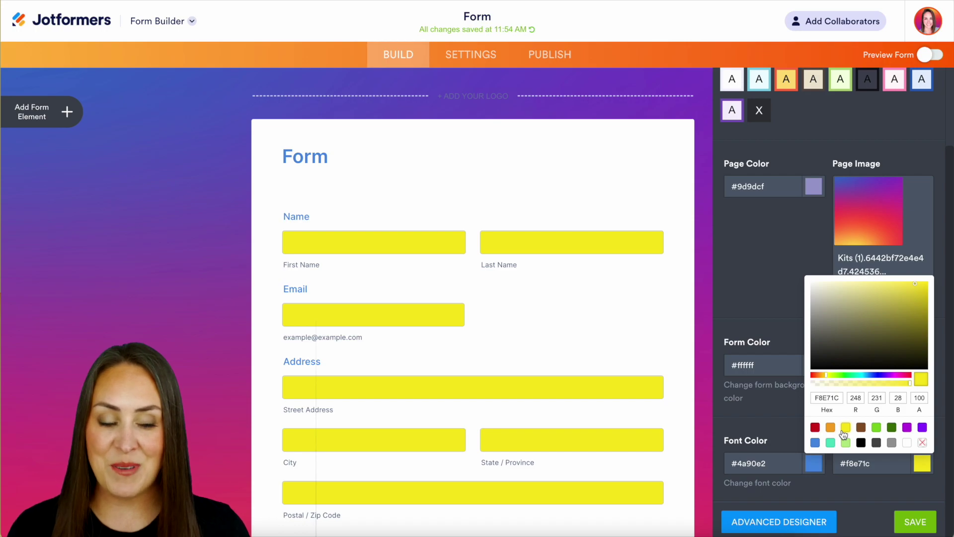
pyautogui.click(878, 486)
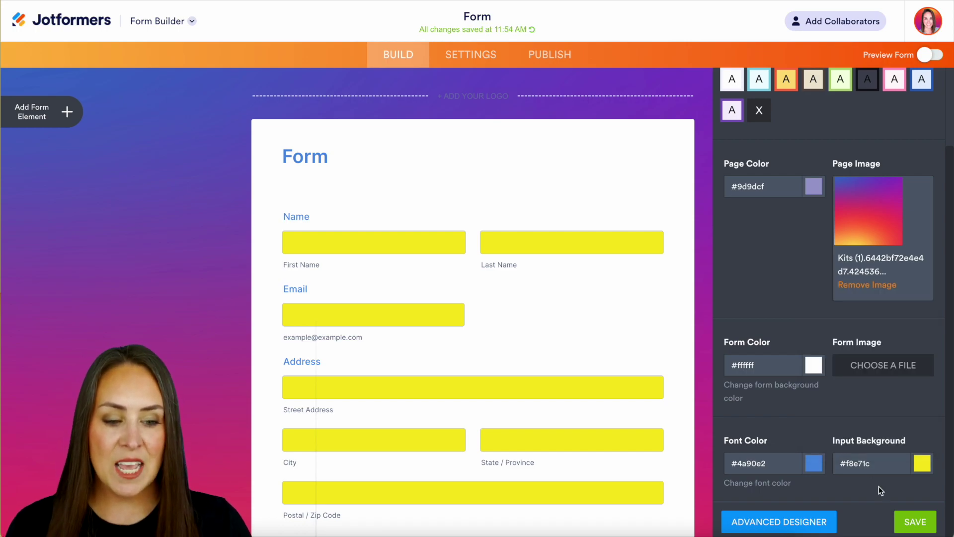
pyautogui.click(919, 522)
# - In Form Designer Styles, change Form Width from 752 px to 692 px
pyautogui.click(921, 112)
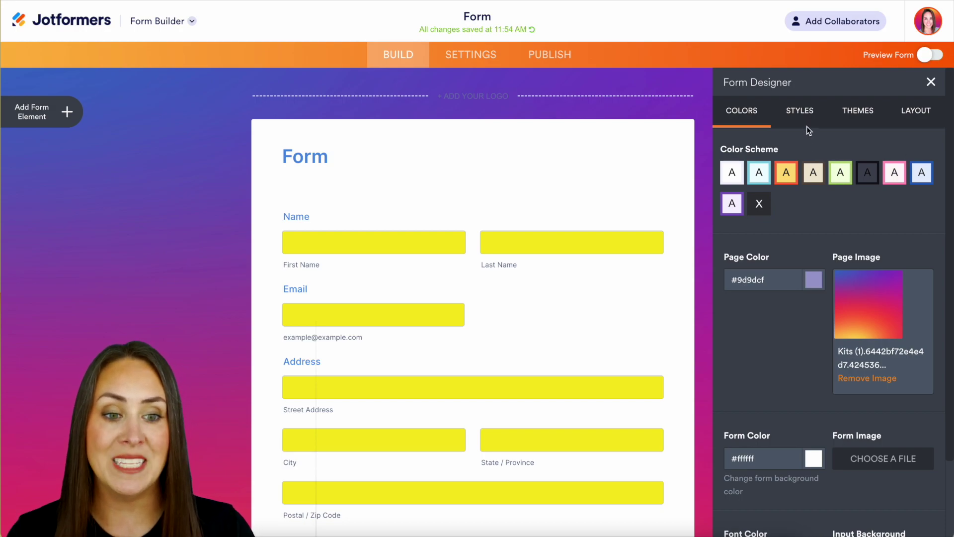
pyautogui.click(805, 111)
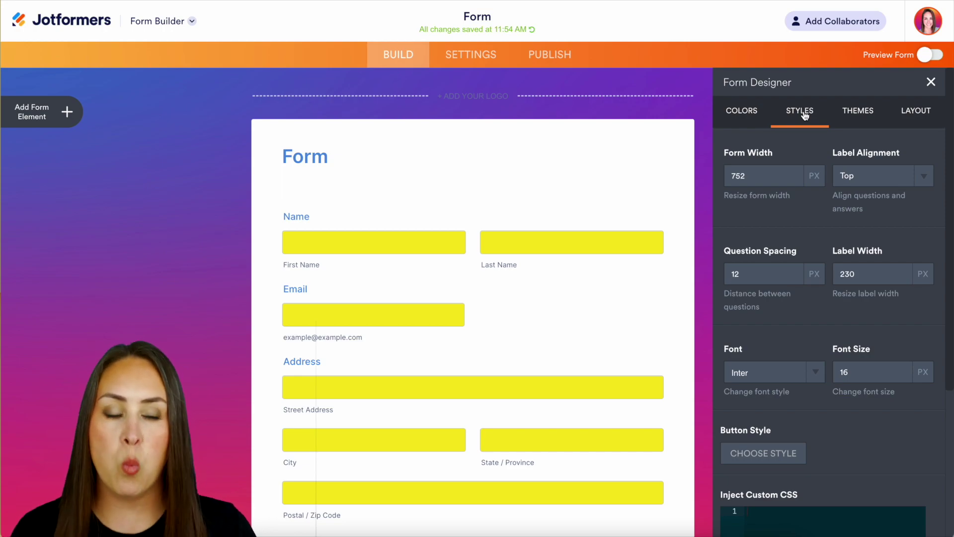
pyautogui.doubleClick(731, 176)
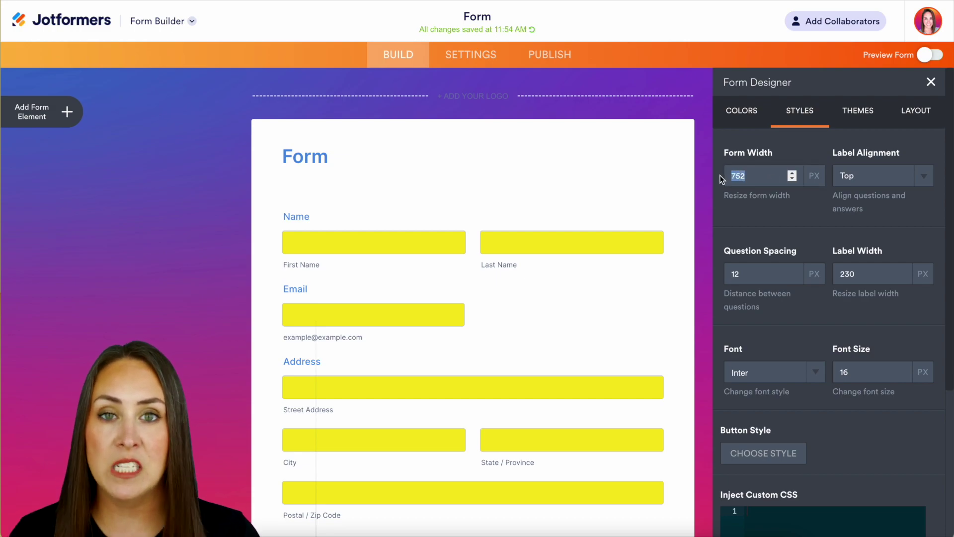
pyautogui.moveTo(793, 179); pyautogui.dragTo(794, 177)
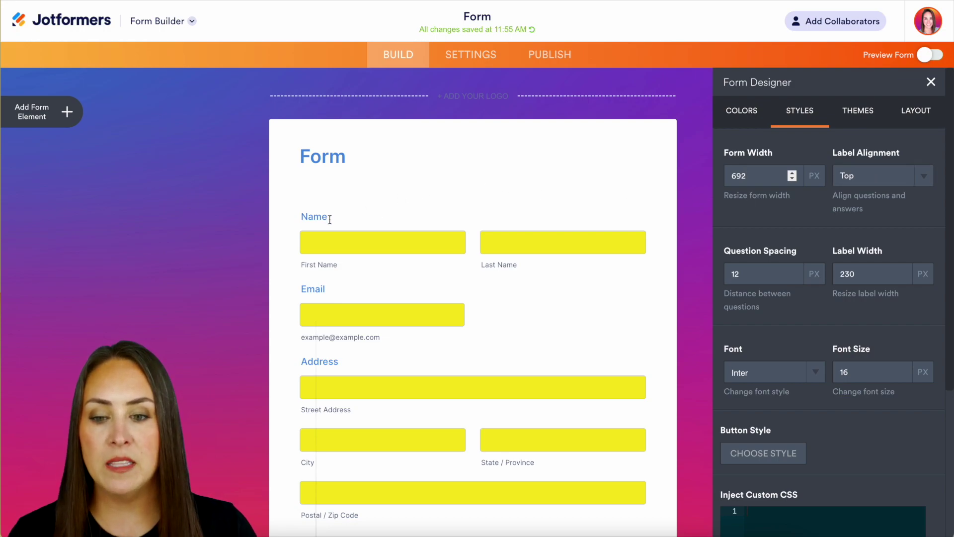
pyautogui.moveTo(294, 217); pyautogui.dragTo(341, 217)
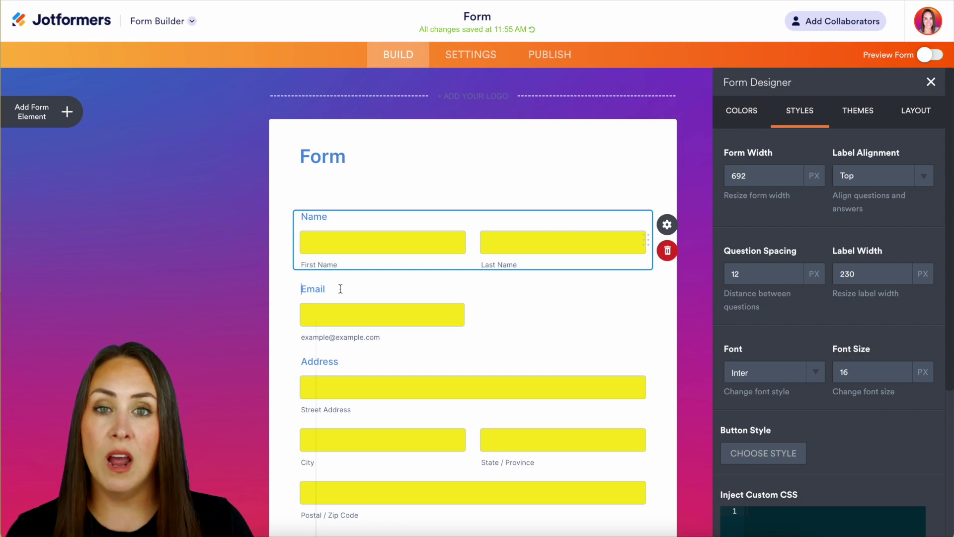
# - Align labels to the left of fields and cut question spacing to 7 px
pyautogui.click(910, 175)
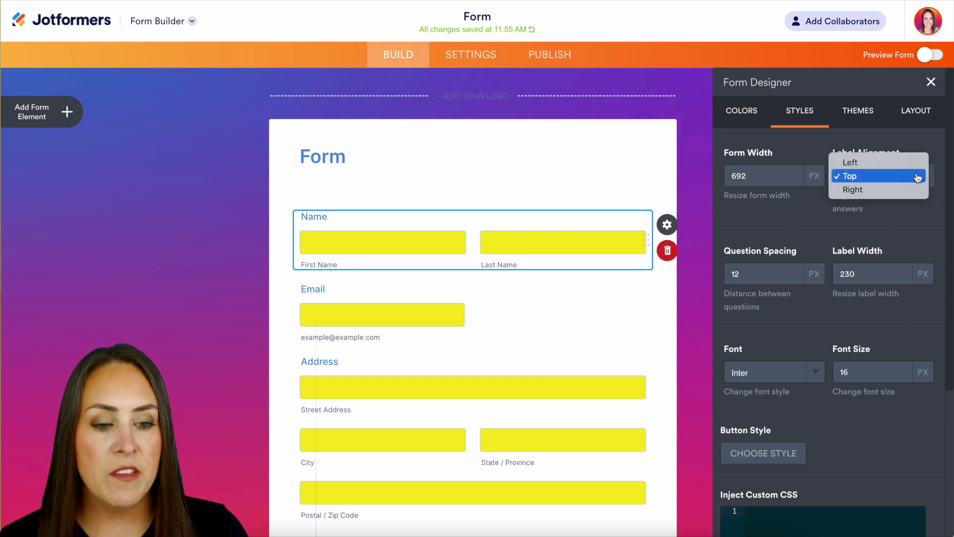
pyautogui.click(870, 167)
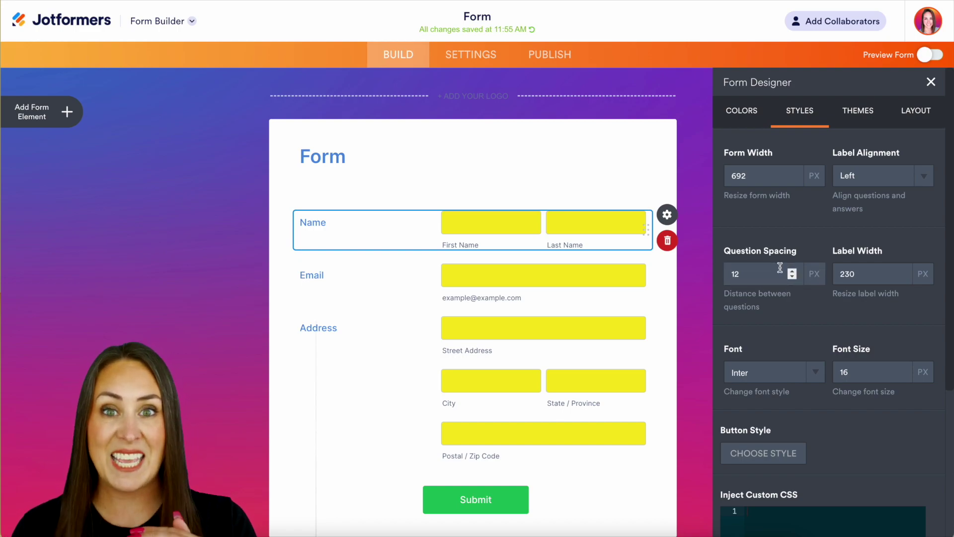
pyautogui.click(792, 277)
pyautogui.click(792, 278)
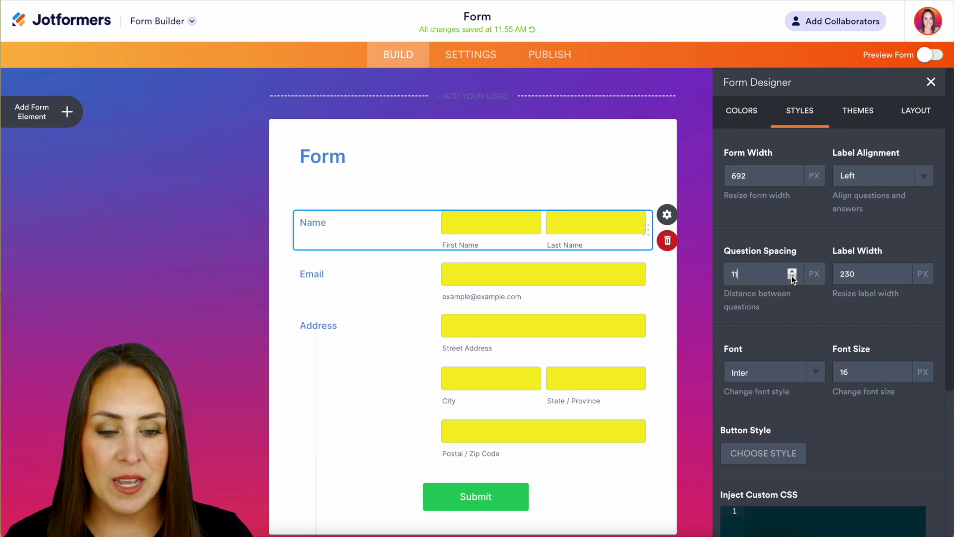
pyautogui.click(792, 277)
pyautogui.click(792, 278)
pyautogui.click(792, 278)
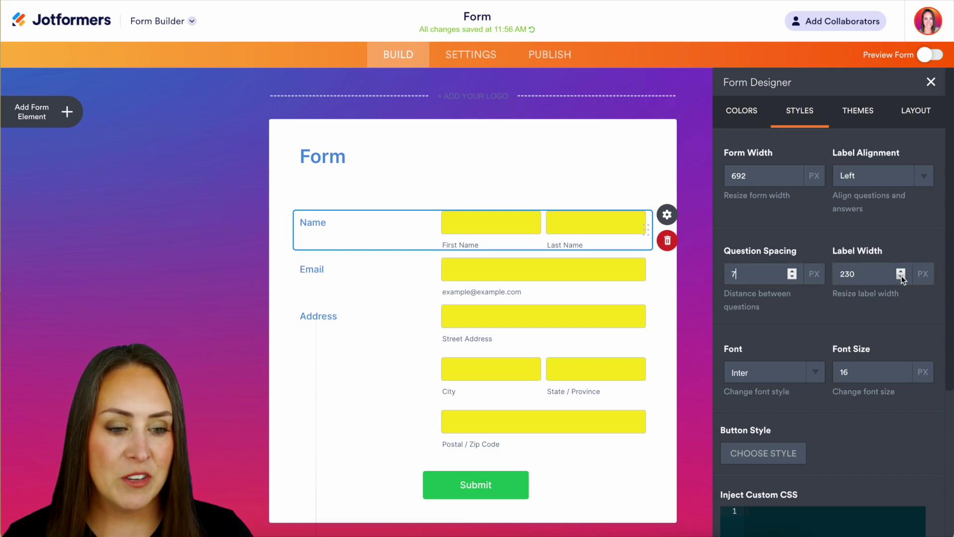
# - Reduce the label width to 211 px
pyautogui.click(902, 276)
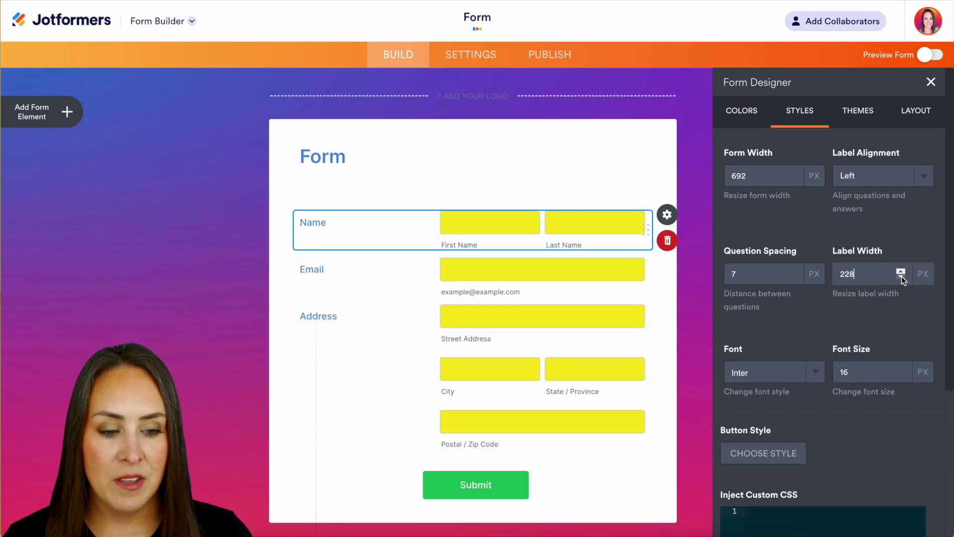
pyautogui.click(902, 276)
pyautogui.click(901, 277)
pyautogui.click(901, 276)
pyautogui.click(902, 276)
pyautogui.click(901, 277)
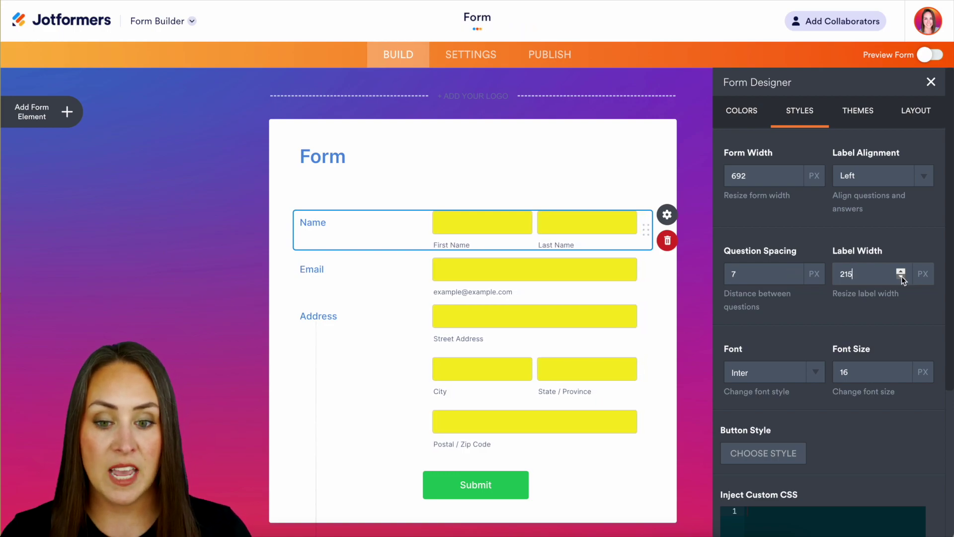
pyautogui.click(901, 276)
pyautogui.click(901, 276)
pyautogui.click(902, 276)
pyautogui.click(901, 276)
pyautogui.click(901, 277)
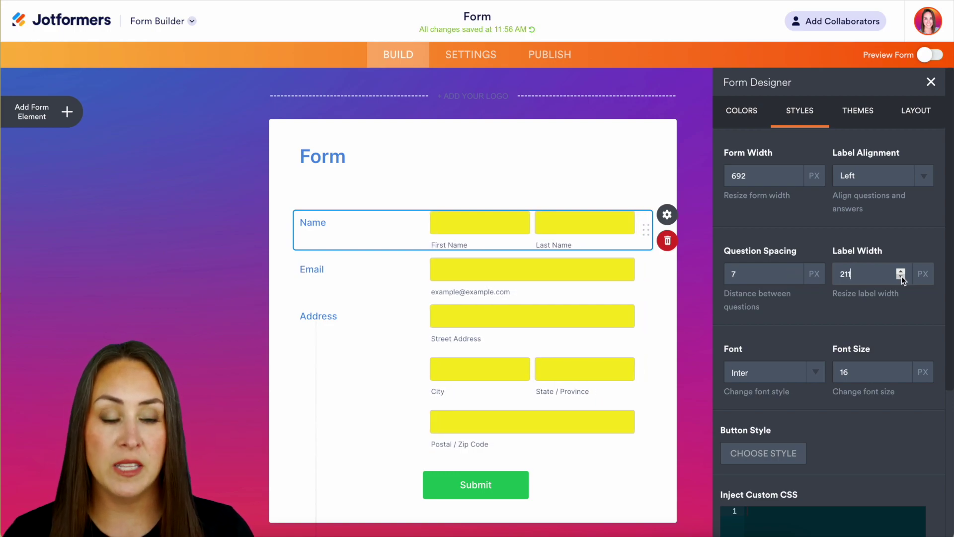
# - Try Bowlby One SC, Calligraffitti and Cardo, then set the form font to Roboto
pyautogui.click(812, 373)
pyautogui.scroll(-5, 818, 393)
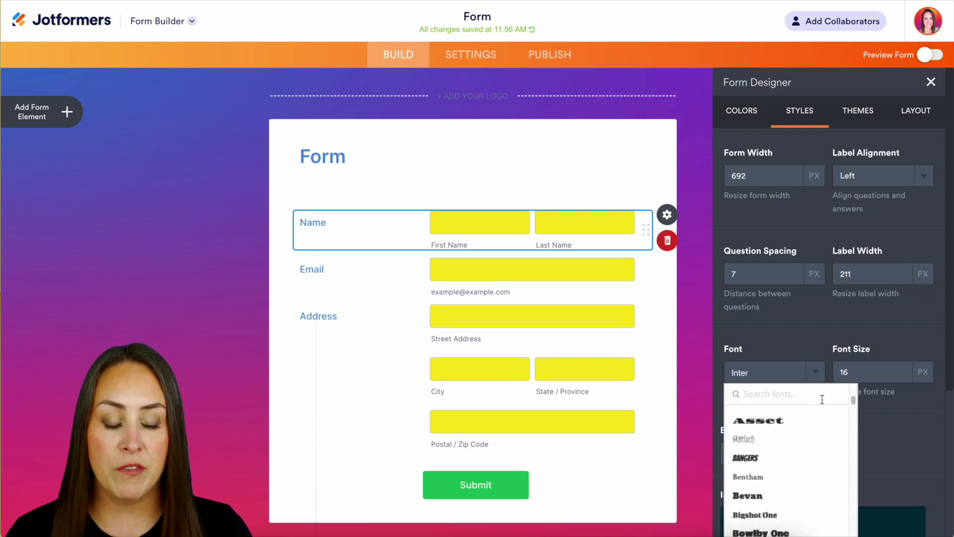
pyautogui.scroll(-3, 822, 399)
pyautogui.click(756, 478)
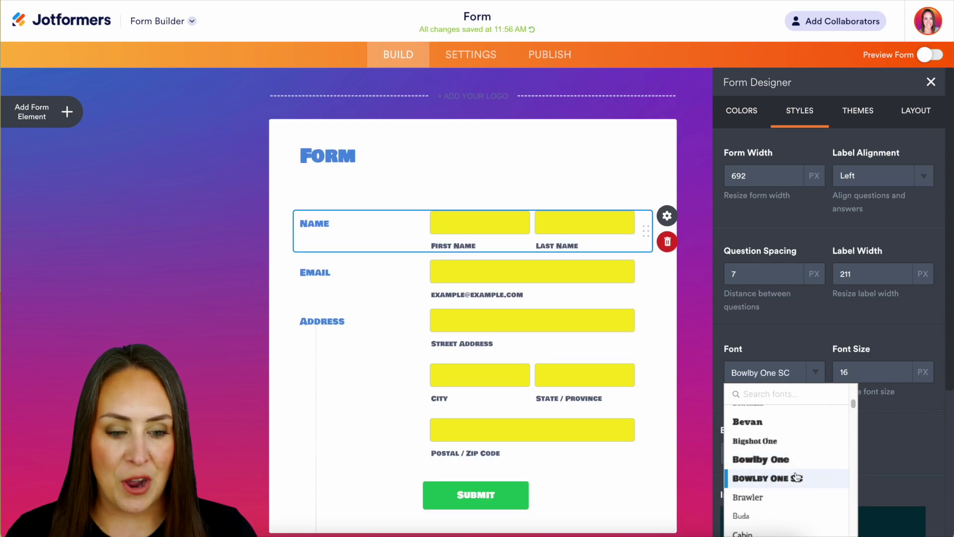
pyautogui.scroll(-3, 795, 476)
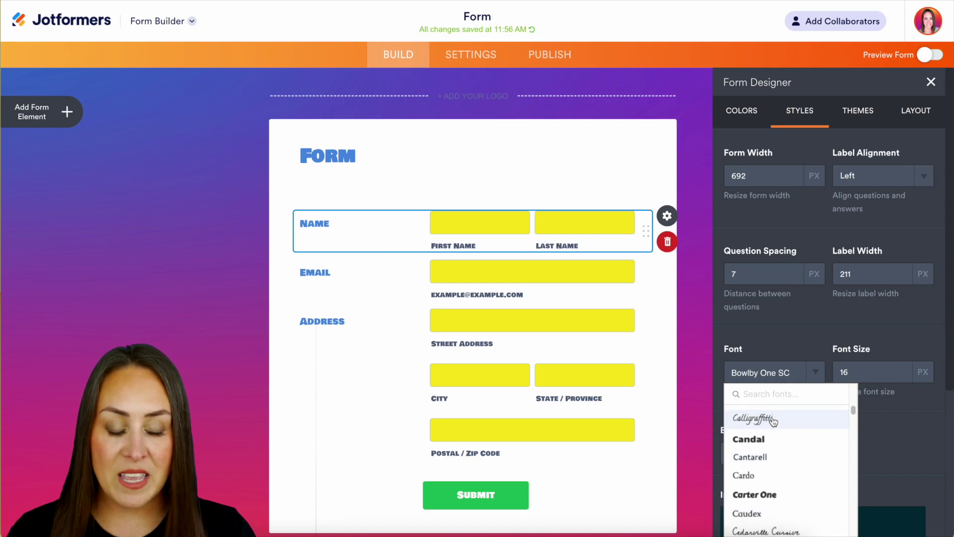
pyautogui.click(798, 423)
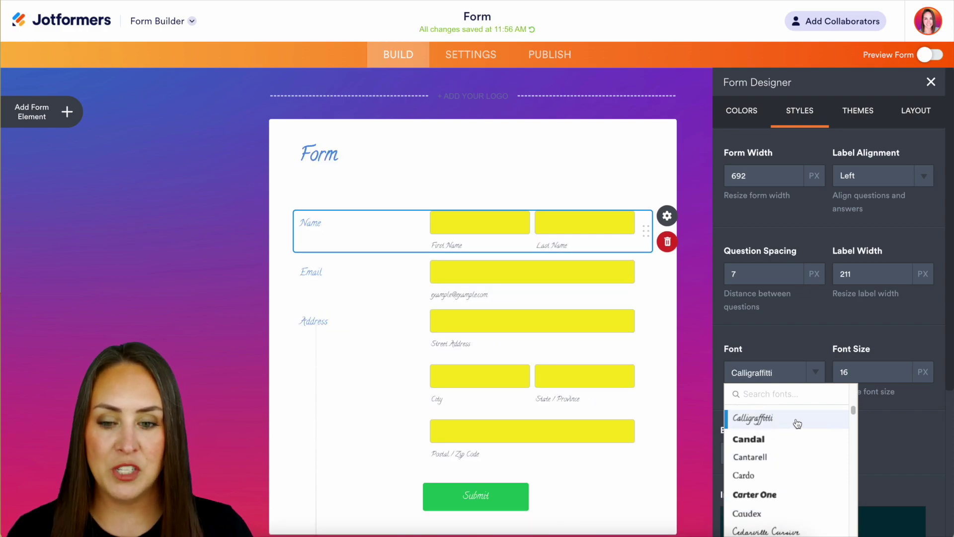
pyautogui.click(776, 480)
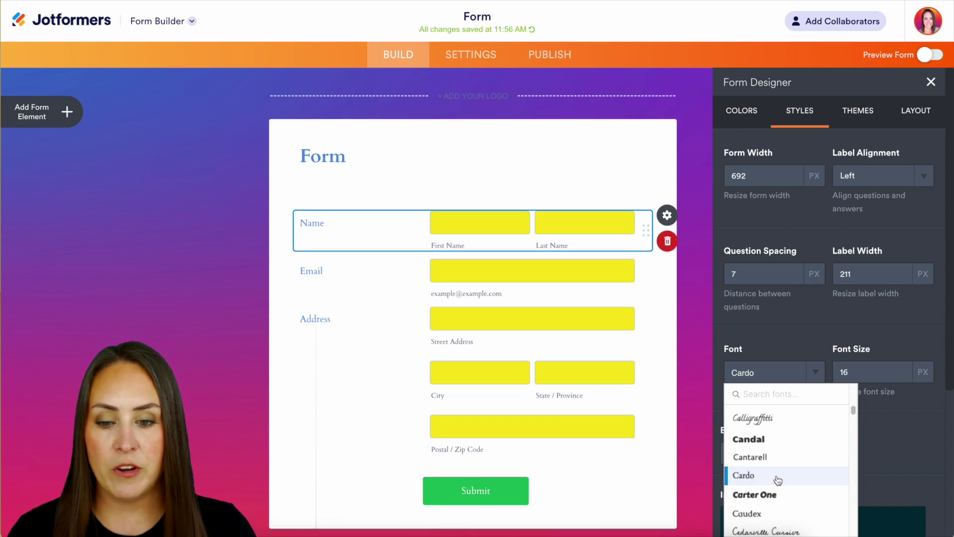
pyautogui.scroll(10, 778, 480)
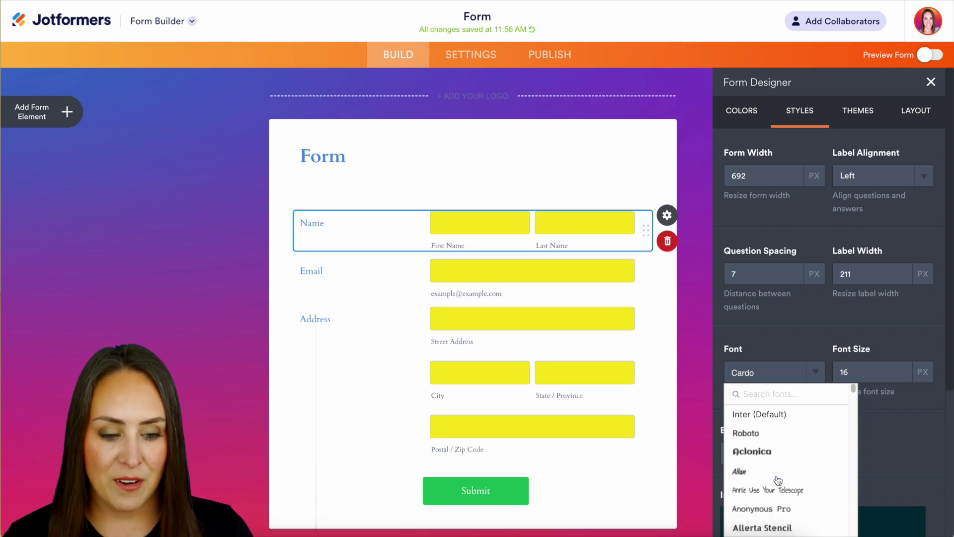
pyautogui.click(754, 434)
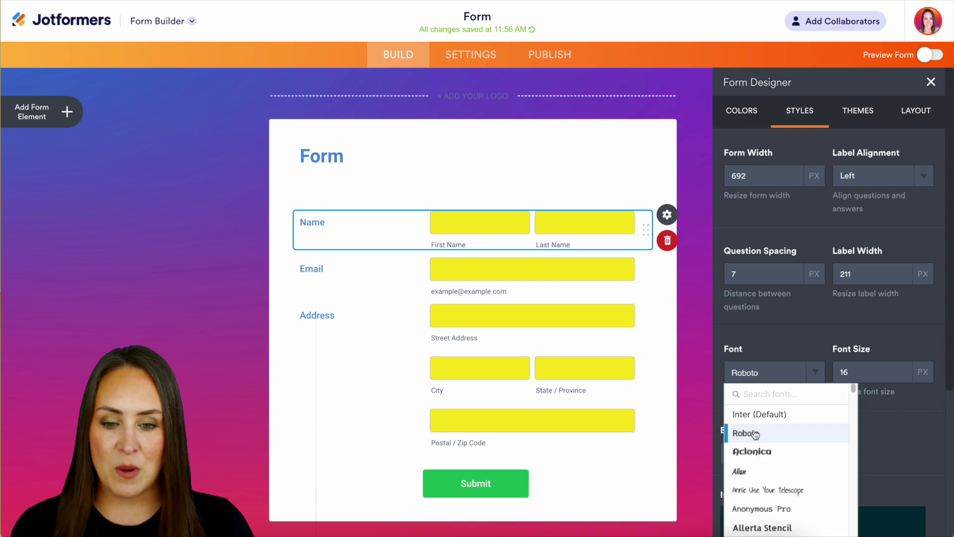
# - Raise the font size to 19, then return it to 16 px
pyautogui.click(900, 368)
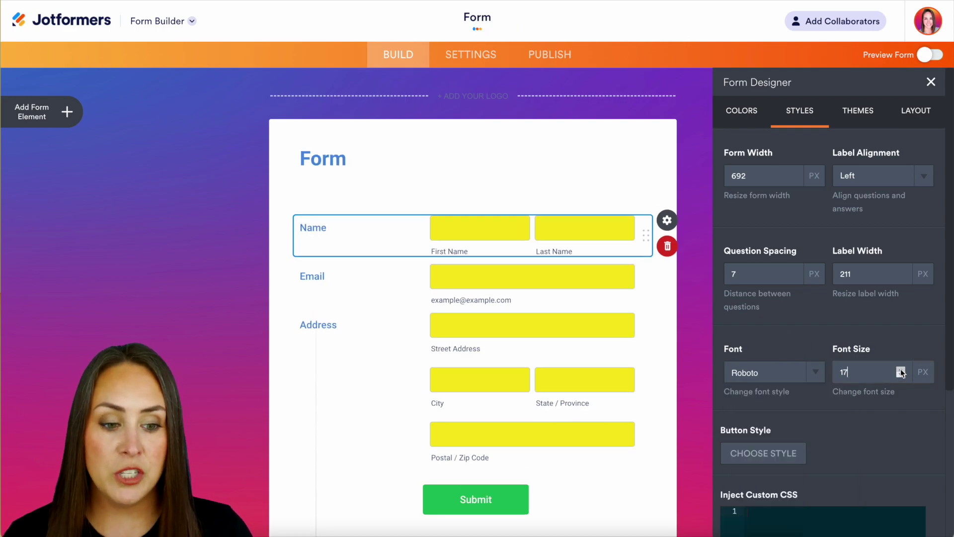
pyautogui.click(901, 369)
pyautogui.click(900, 370)
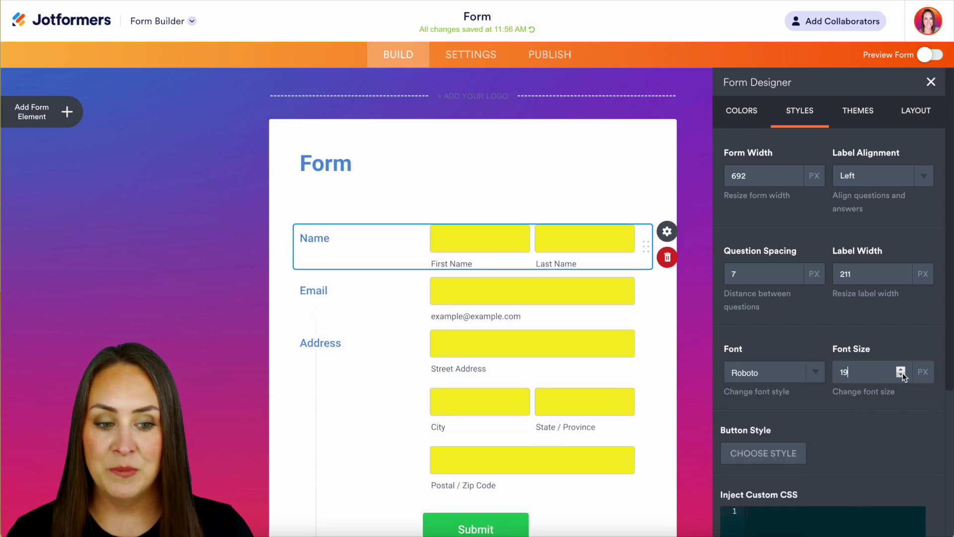
pyautogui.click(901, 375)
pyautogui.click(901, 375)
pyautogui.click(901, 375)
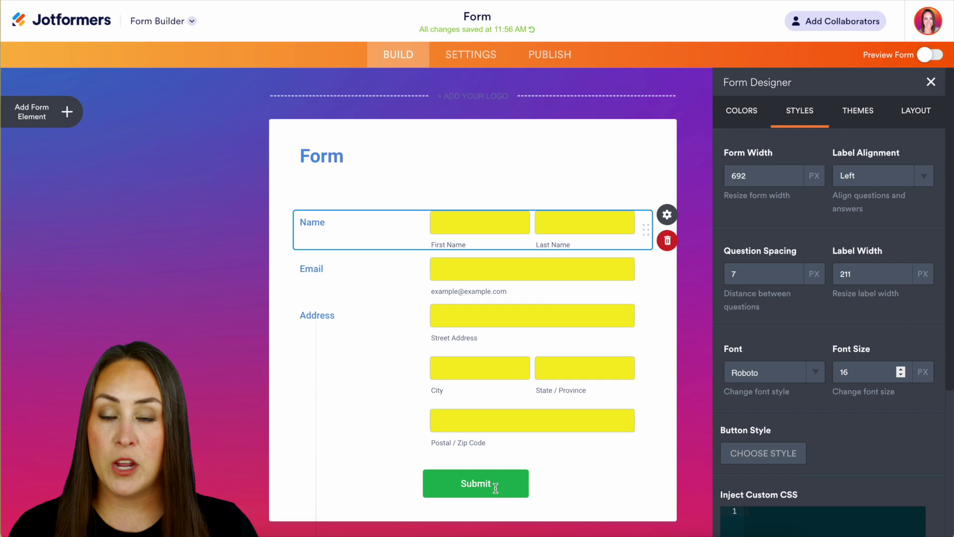
# - Preview red and purple-red gradient, then watermelon, leaf and rainbow image Submit button styles
pyautogui.click(777, 461)
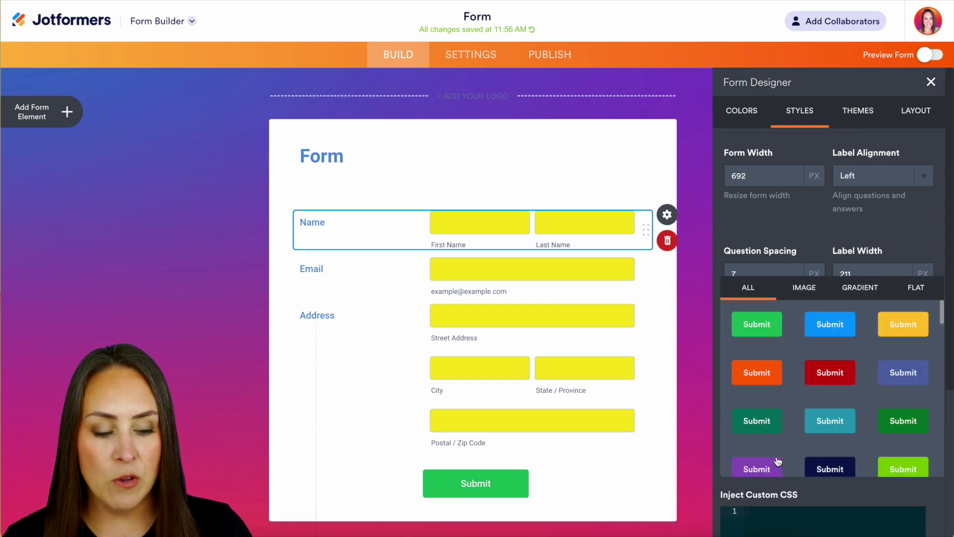
pyautogui.scroll(-5, 852, 419)
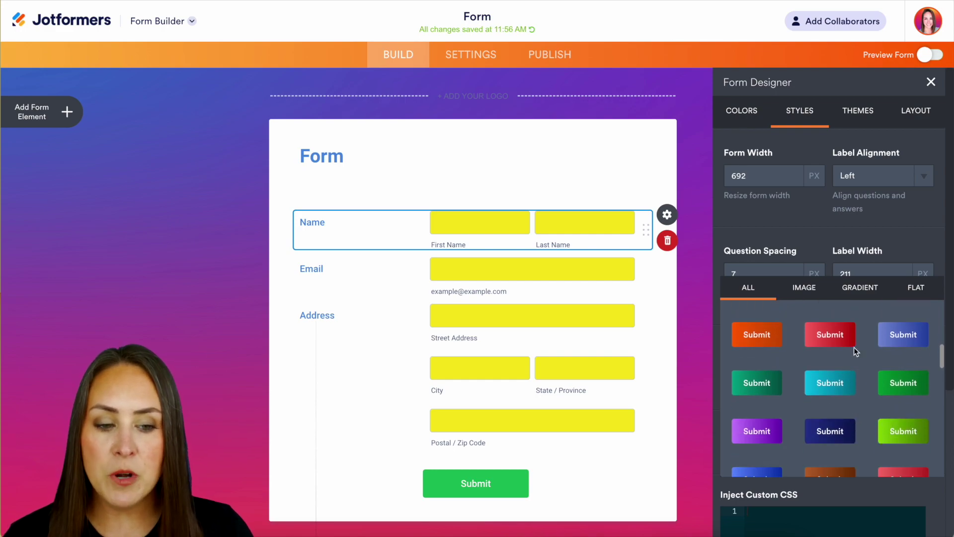
pyautogui.click(850, 343)
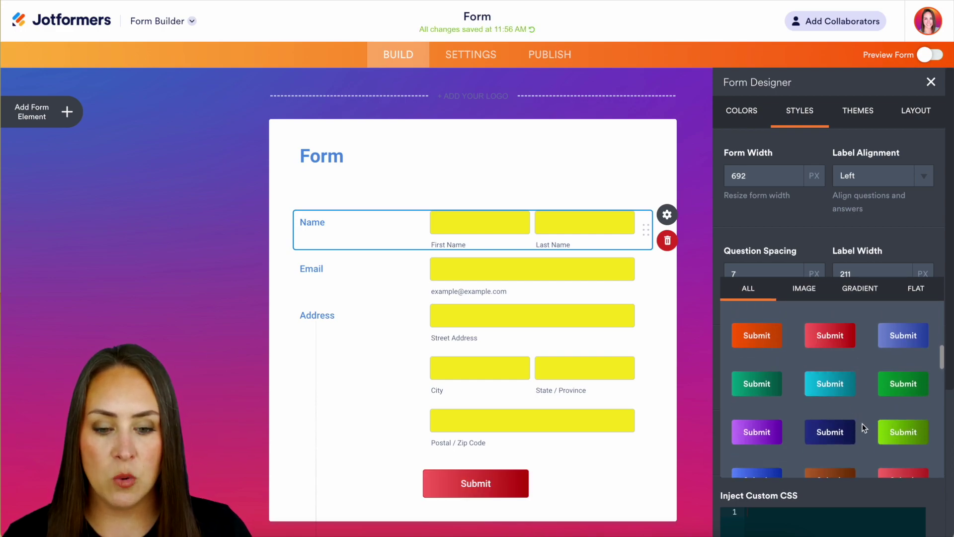
pyautogui.scroll(-3, 862, 423)
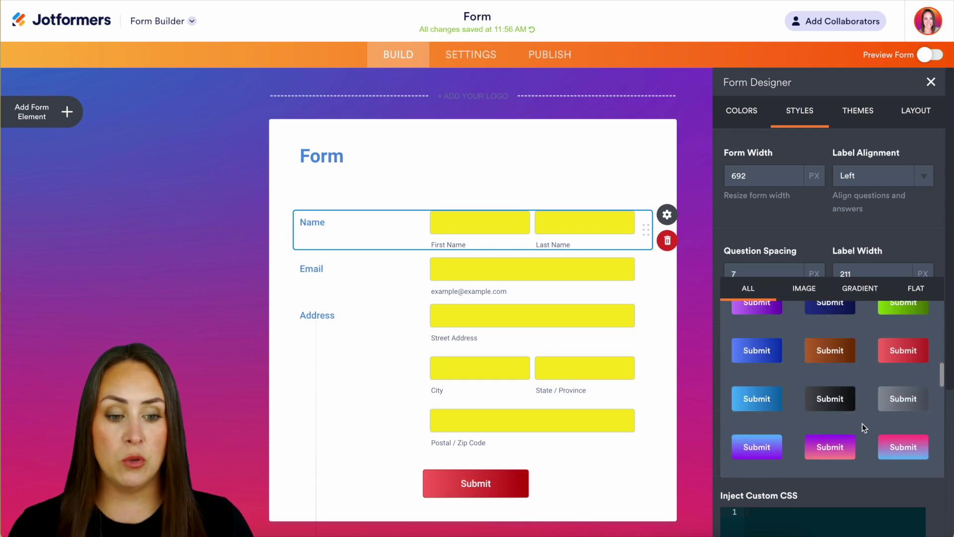
pyautogui.scroll(-3, 863, 423)
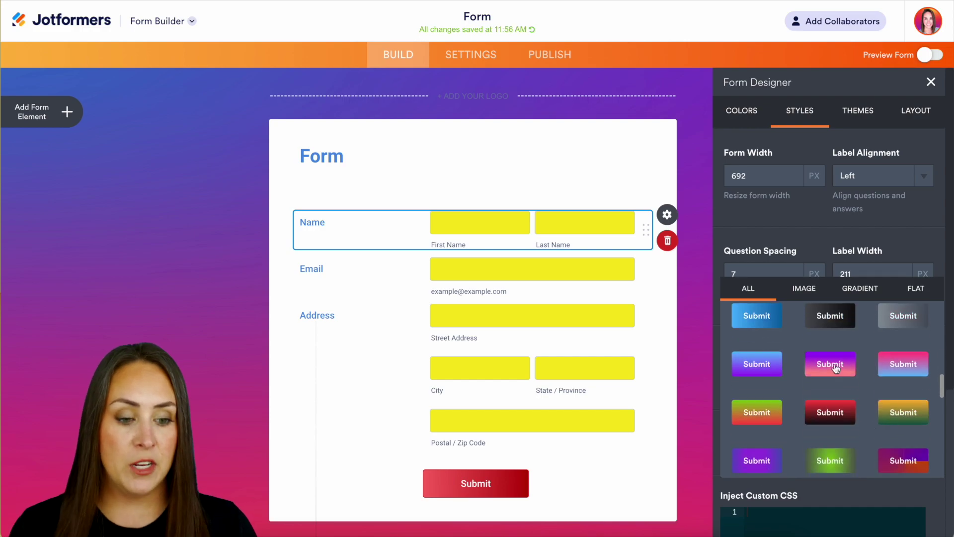
pyautogui.click(901, 467)
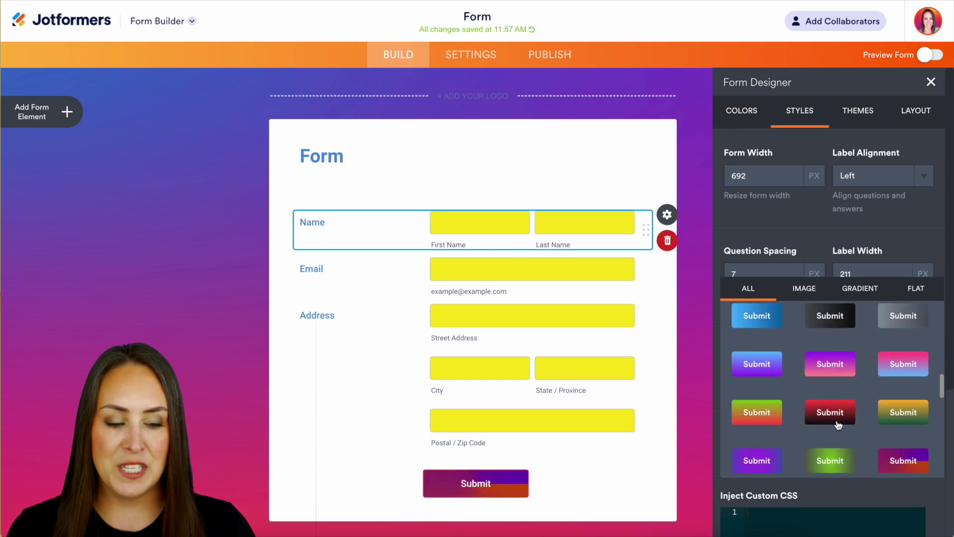
pyautogui.click(812, 295)
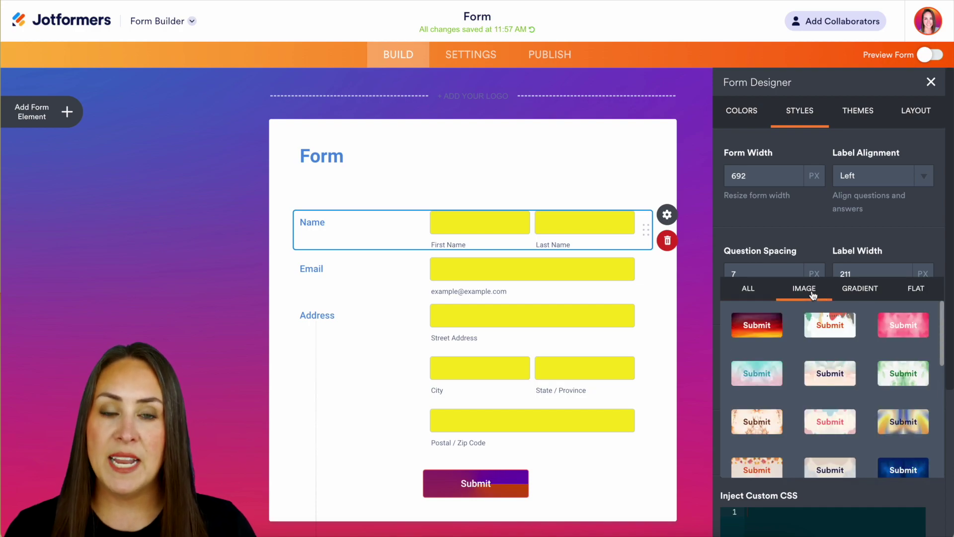
pyautogui.click(830, 324)
pyautogui.click(908, 382)
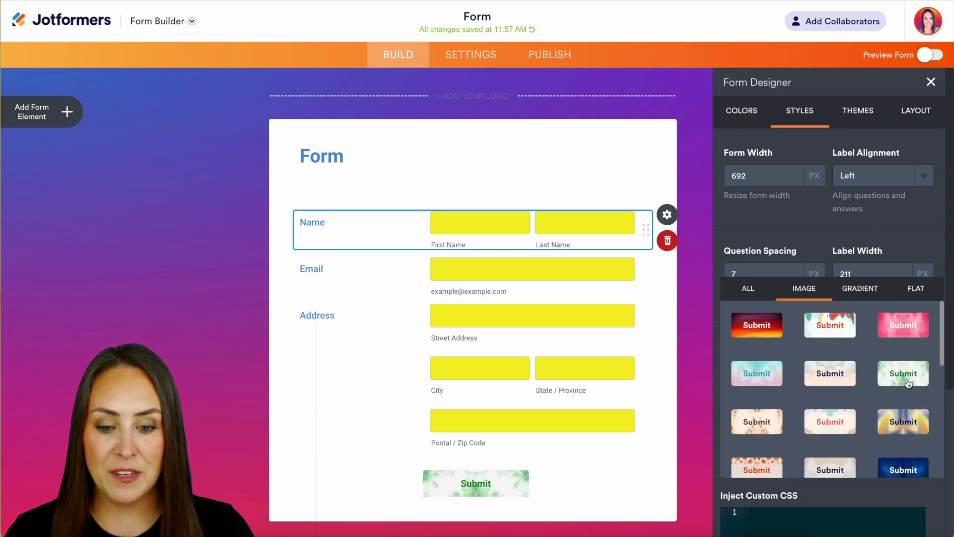
pyautogui.scroll(-3, 908, 381)
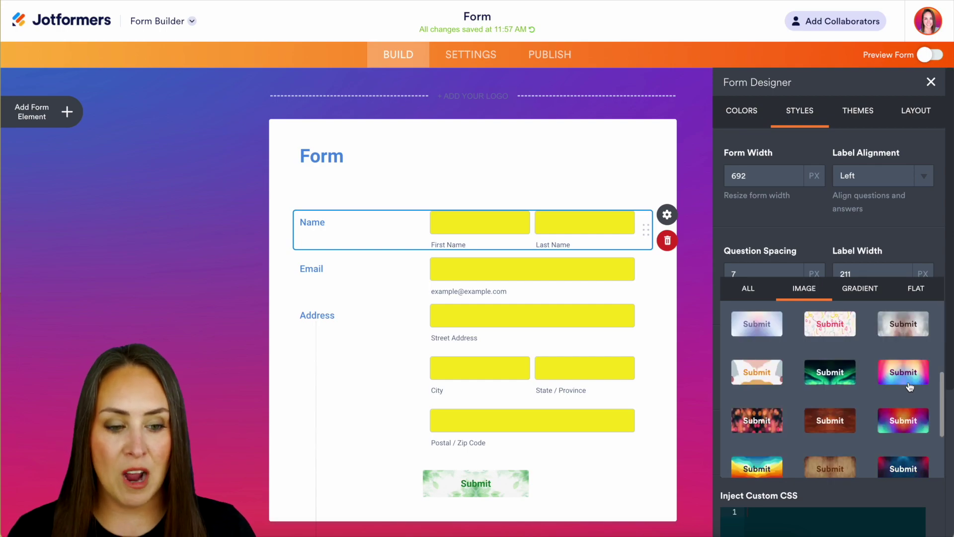
pyautogui.click(908, 381)
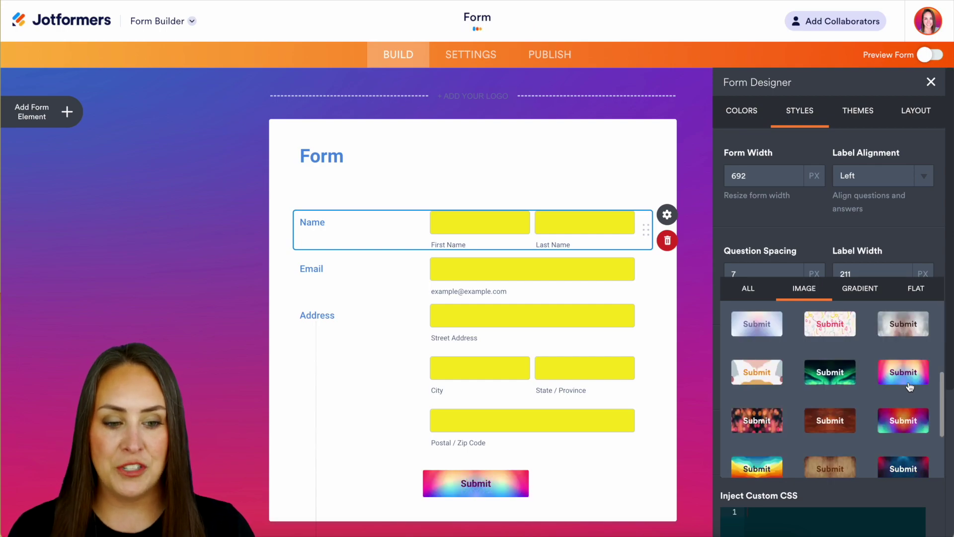
# - Apply the blue-purple gradient Submit button style and close the style popup
pyautogui.click(863, 294)
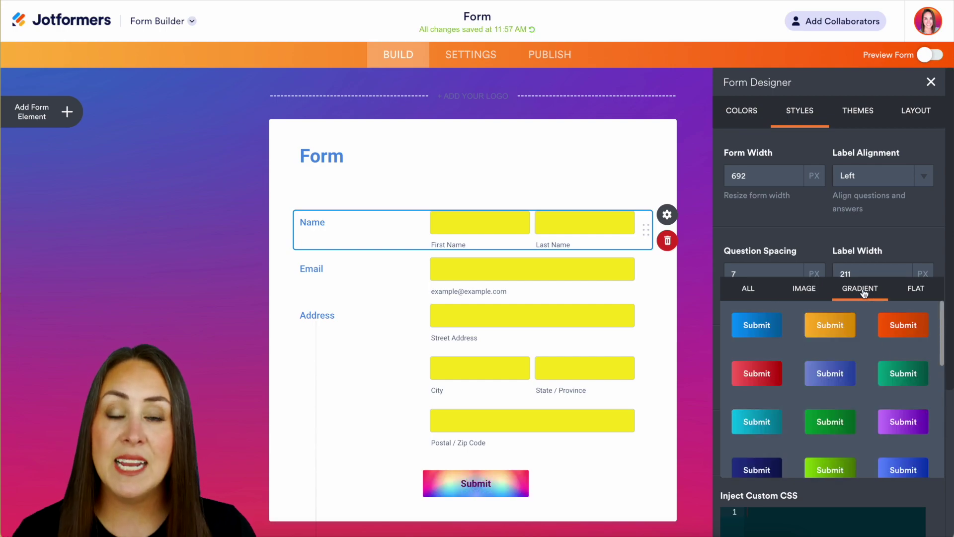
pyautogui.click(835, 384)
pyautogui.click(920, 291)
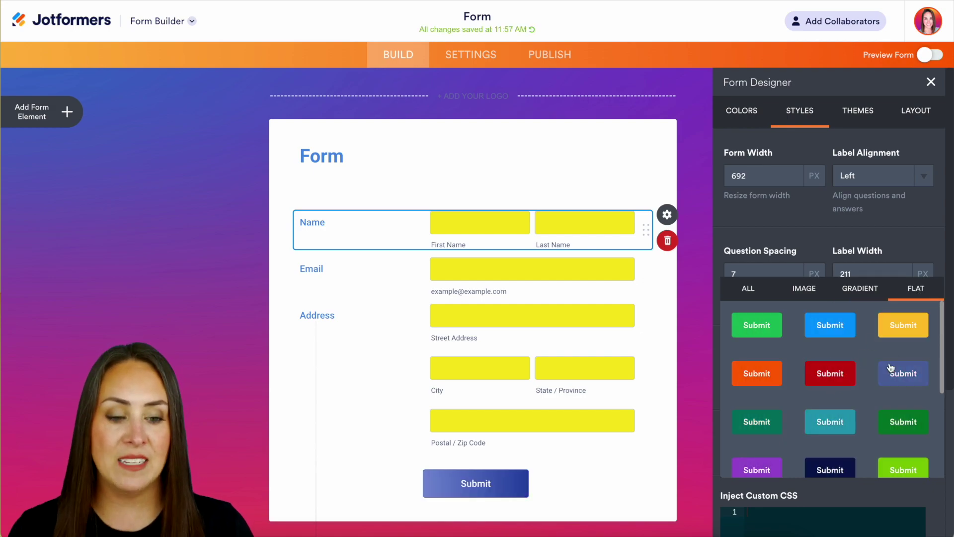
pyautogui.click(745, 289)
pyautogui.scroll(-10, 835, 405)
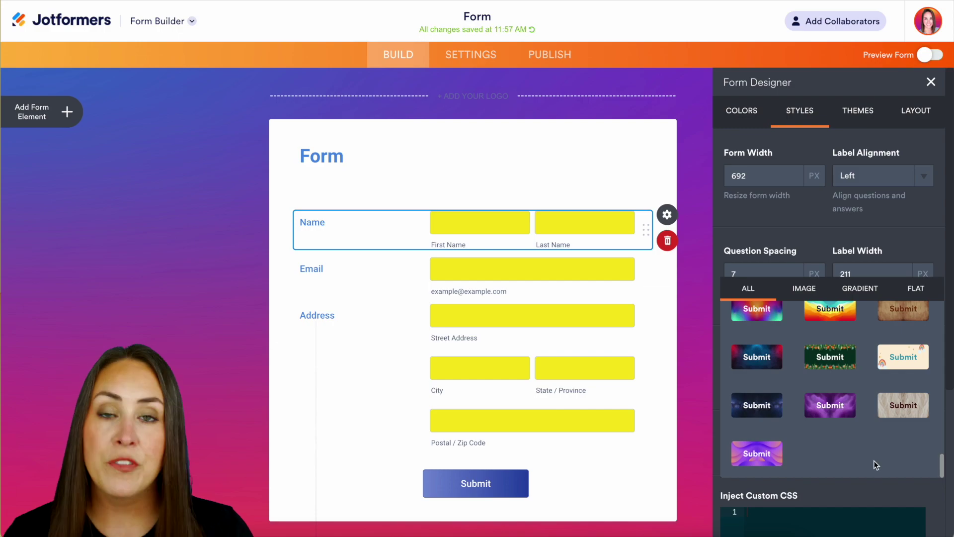
pyautogui.click(837, 488)
pyautogui.scroll(-4, 837, 488)
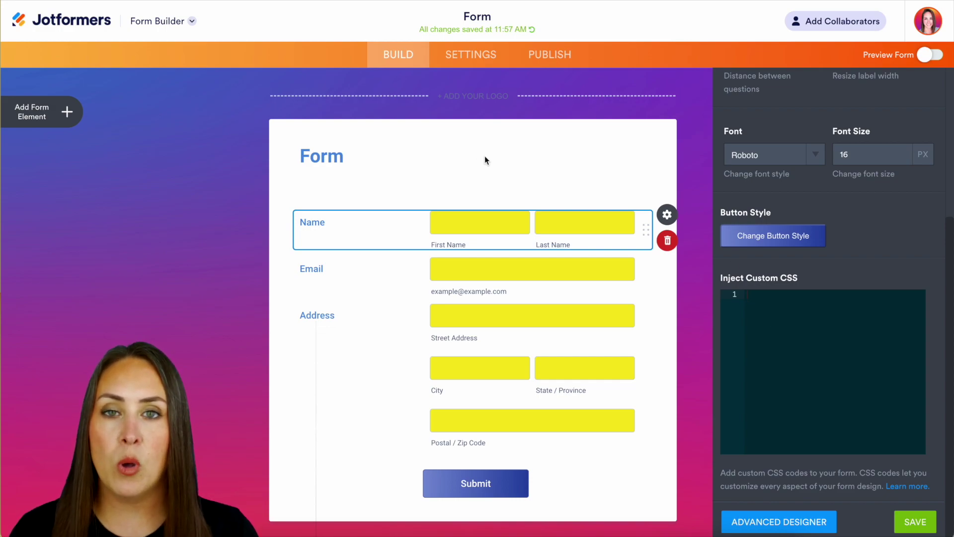
# - Paste a CSS rule giving .form-header-group a #c9daf8 background into Inject Custom CSS
pyautogui.click(464, 154)
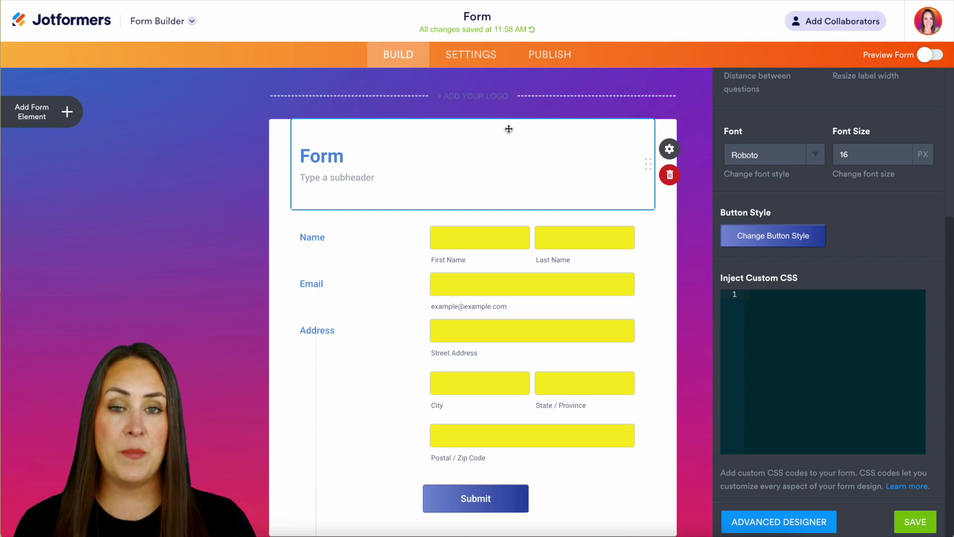
pyautogui.click(781, 312)
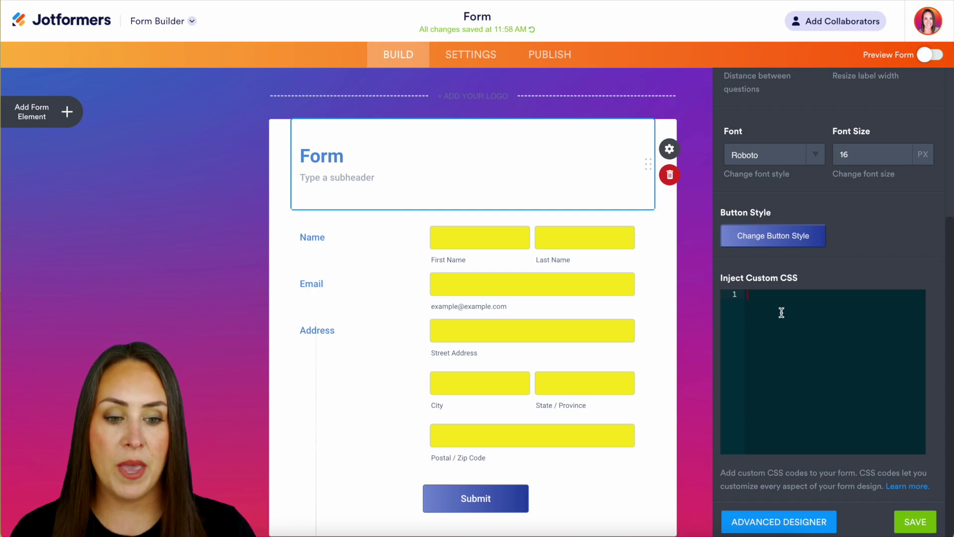
pyautogui.hotkey('ctrl', 'v')
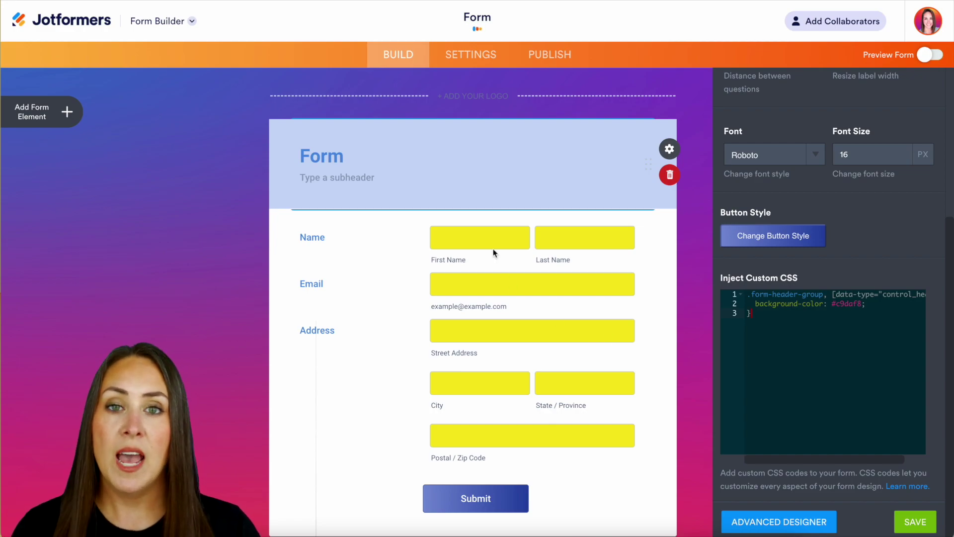
# - Upload the Jotformers logo, resize it slightly, and leave it centre-aligned above the form
pyautogui.click(483, 103)
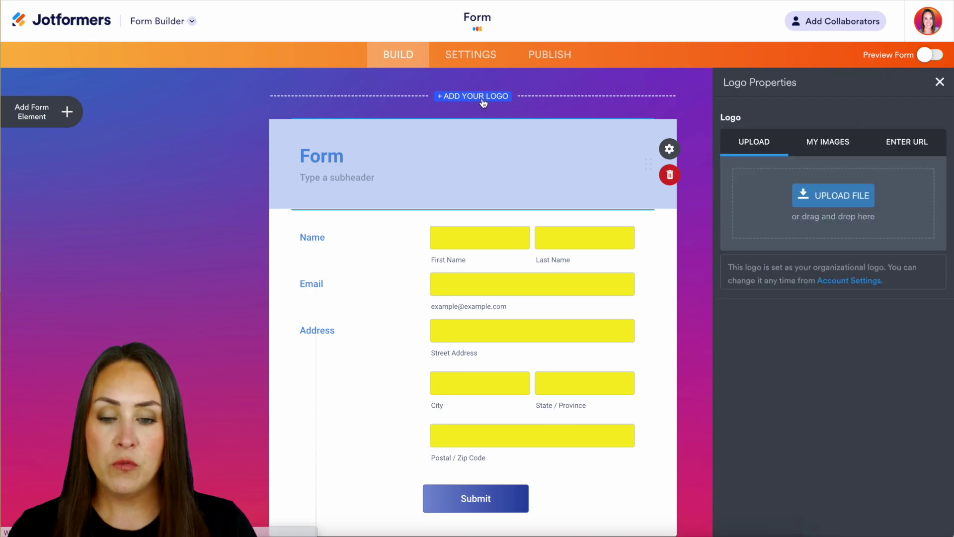
pyautogui.click(828, 194)
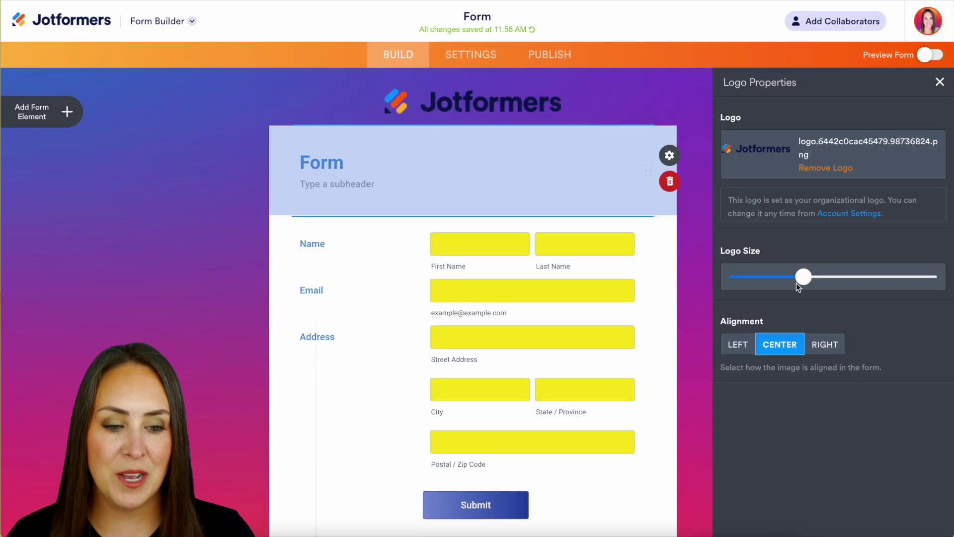
pyautogui.moveTo(801, 277)
pyautogui.mouseDown()
pyautogui.moveTo(777, 279)
pyautogui.moveTo(899, 278)
pyautogui.moveTo(810, 277)
pyautogui.mouseUp()
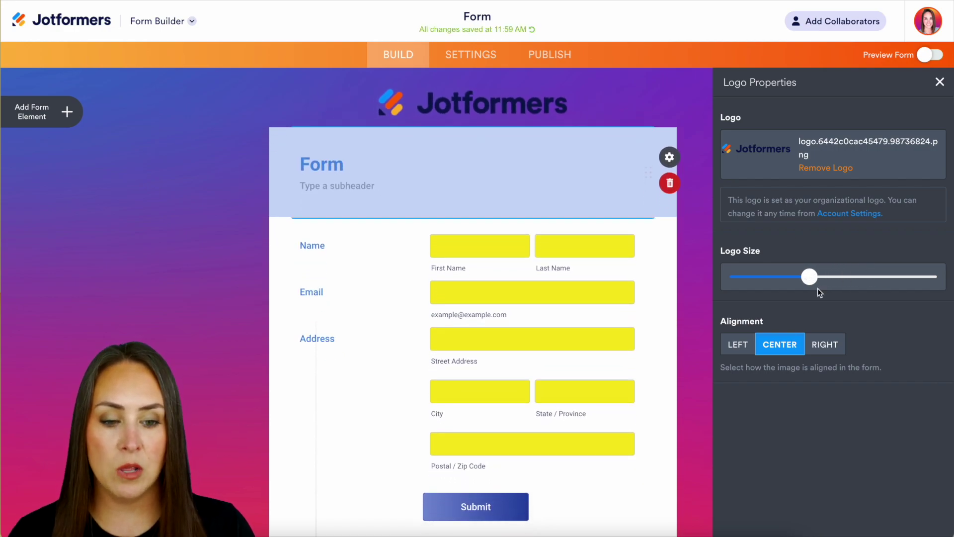
pyautogui.click(737, 343)
pyautogui.click(824, 344)
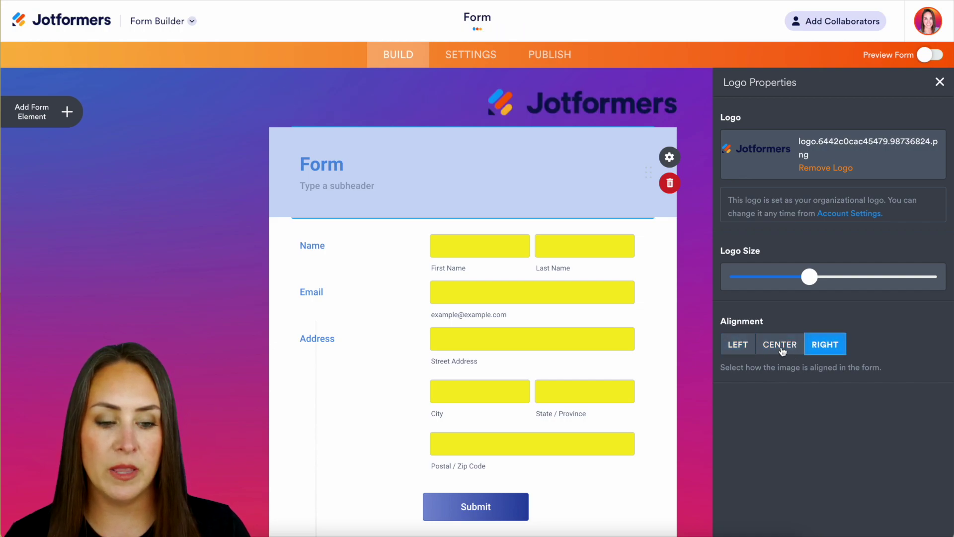
pyautogui.click(783, 344)
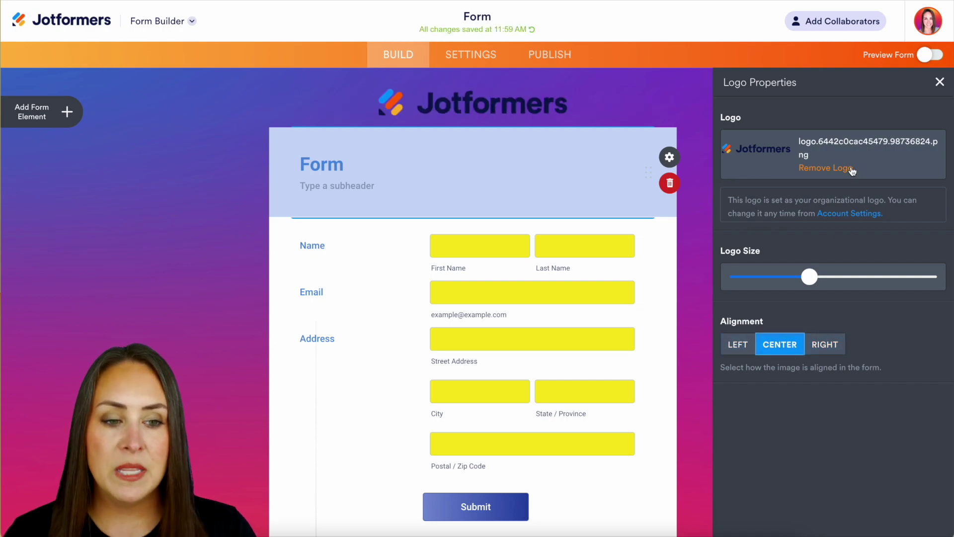
pyautogui.click(939, 82)
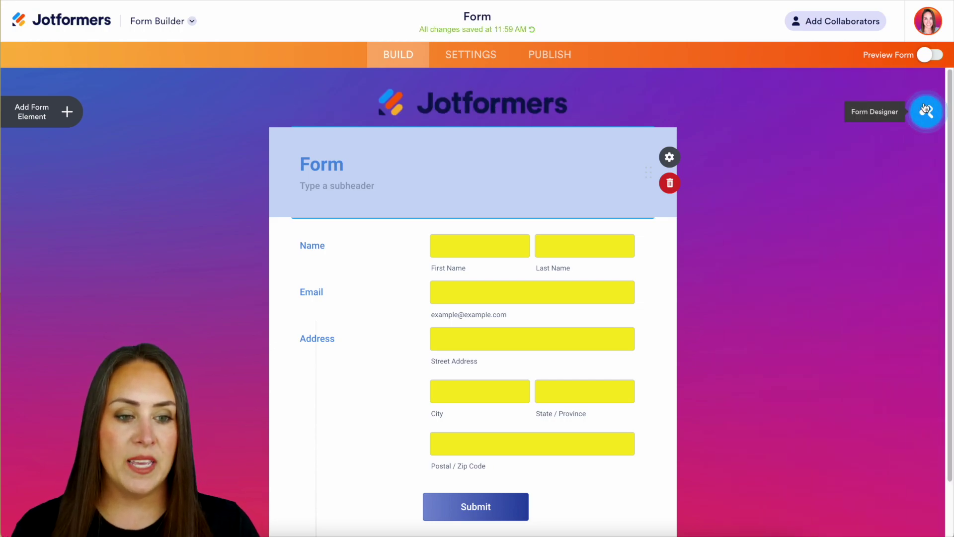
# - Launch the Advanced Designer from the paint-roller Form Designer panel
pyautogui.click(920, 112)
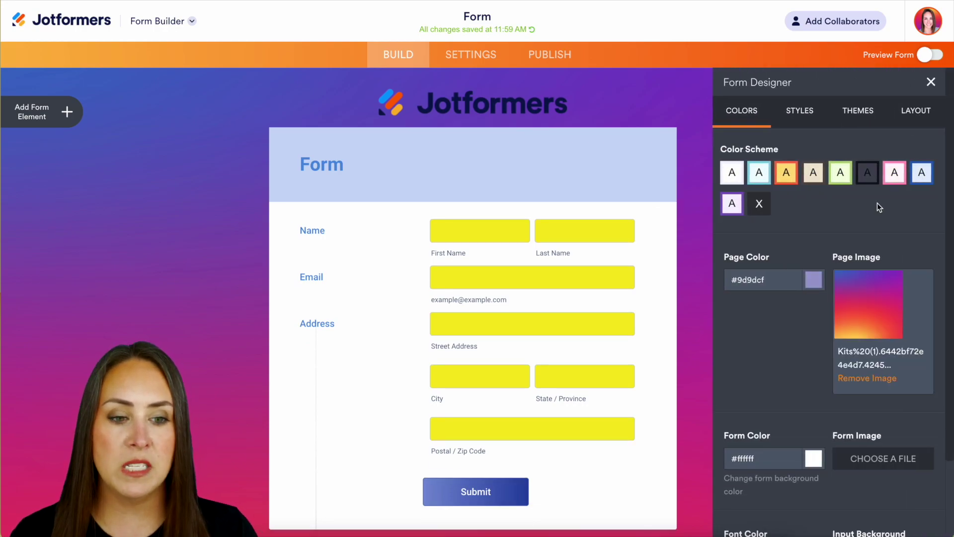
pyautogui.scroll(-2, 834, 454)
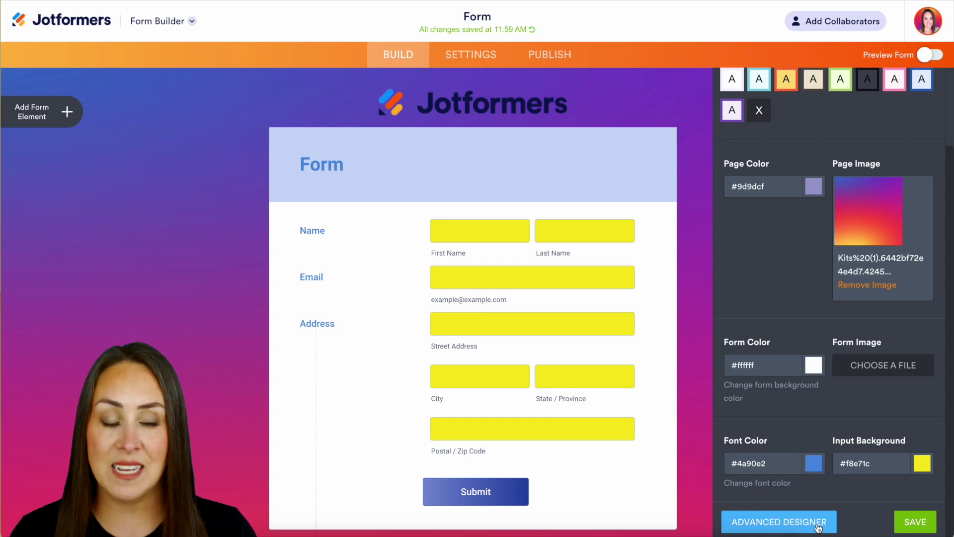
pyautogui.click(818, 527)
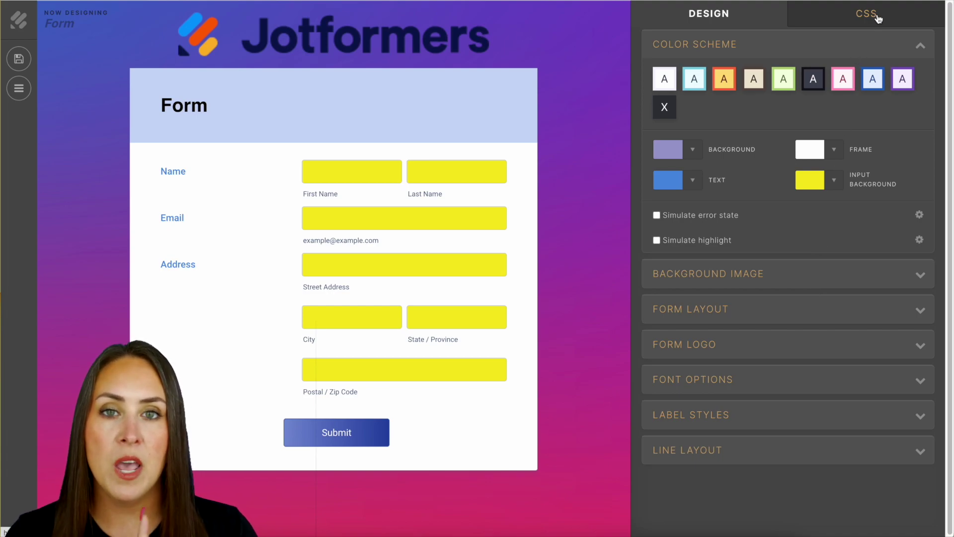
# - In the Advanced Designer's CSS editor, select the form header as the styling target
pyautogui.click(877, 18)
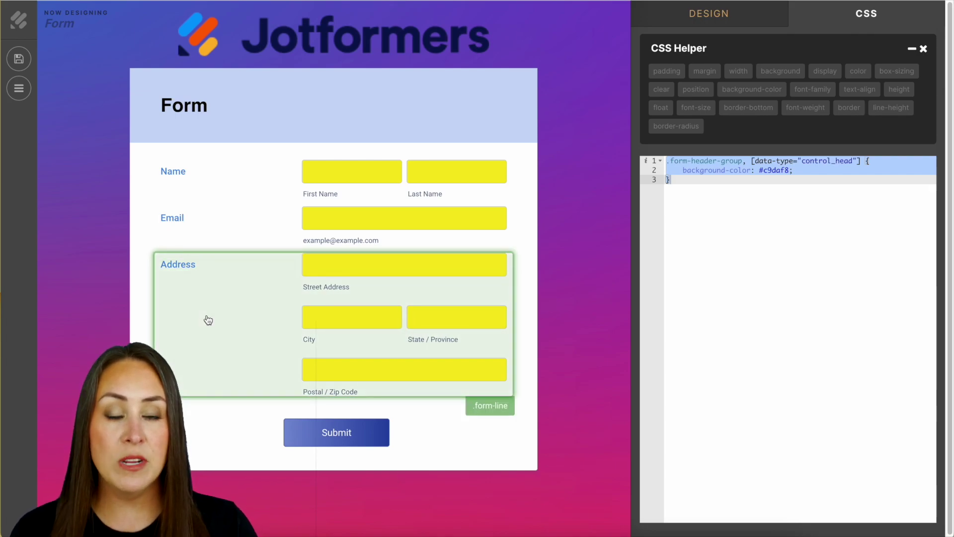
pyautogui.click(208, 320)
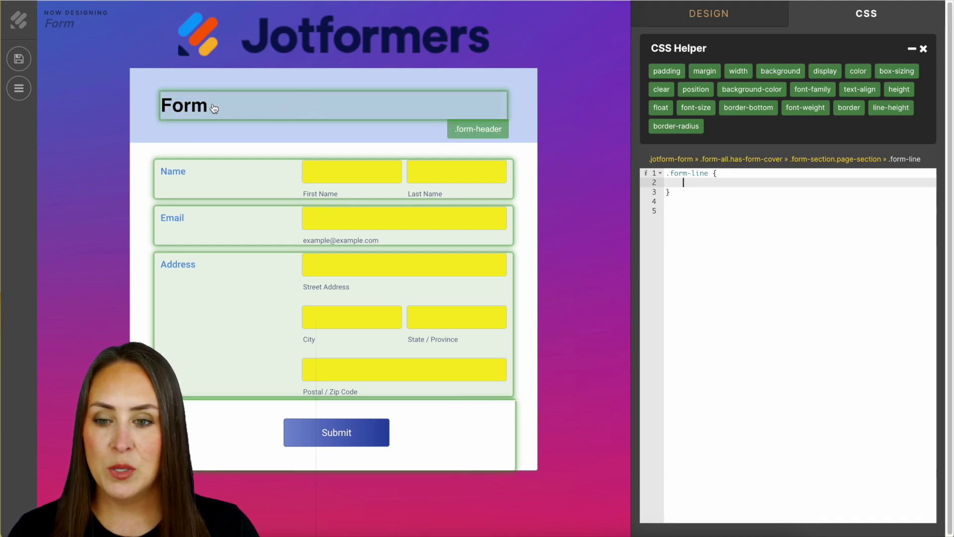
pyautogui.click(208, 104)
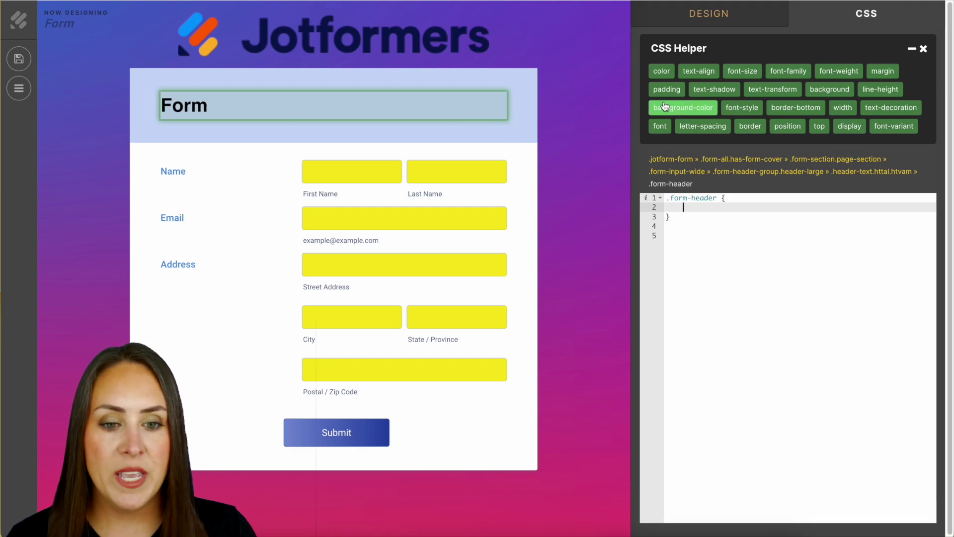
# - Try purple, light blue and dark grey header text colours, then discard the colour line
pyautogui.click(659, 73)
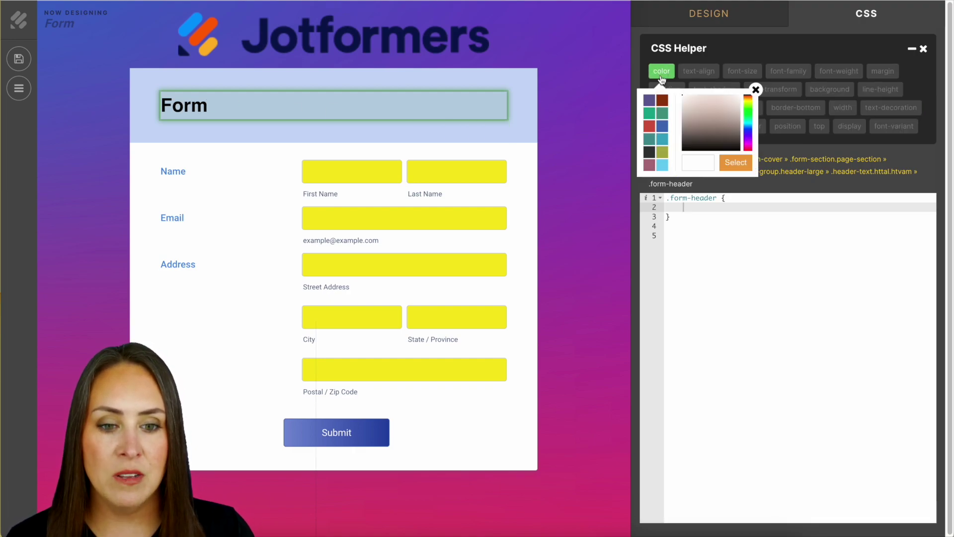
pyautogui.click(650, 103)
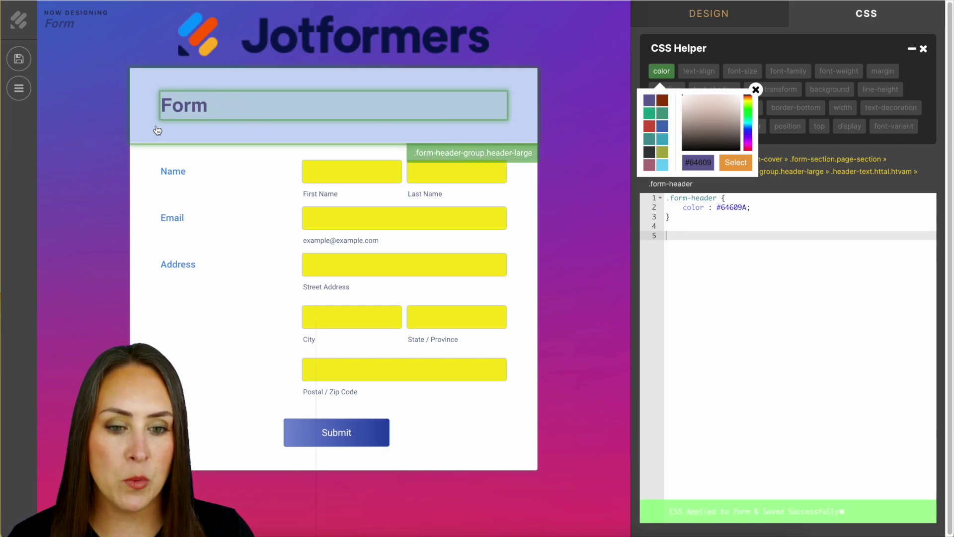
pyautogui.click(662, 165)
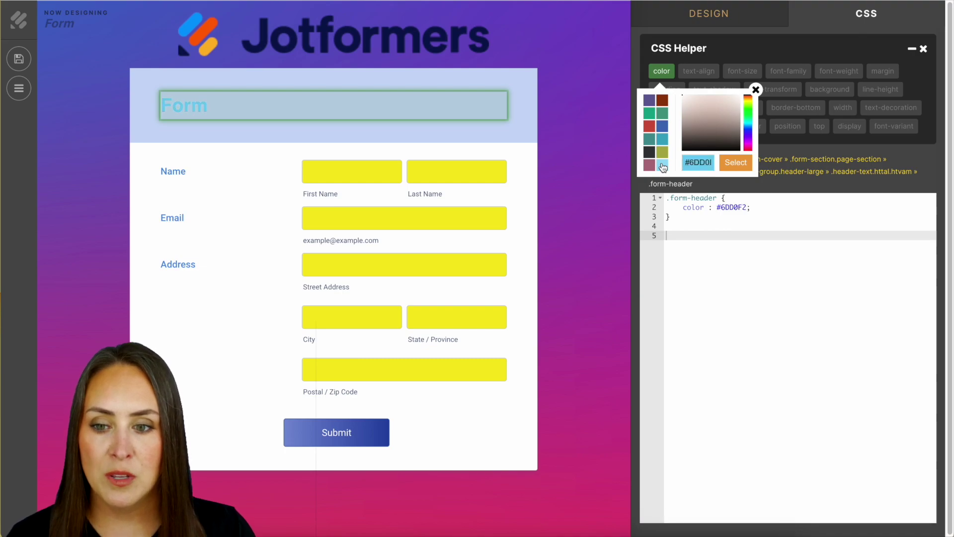
pyautogui.click(649, 153)
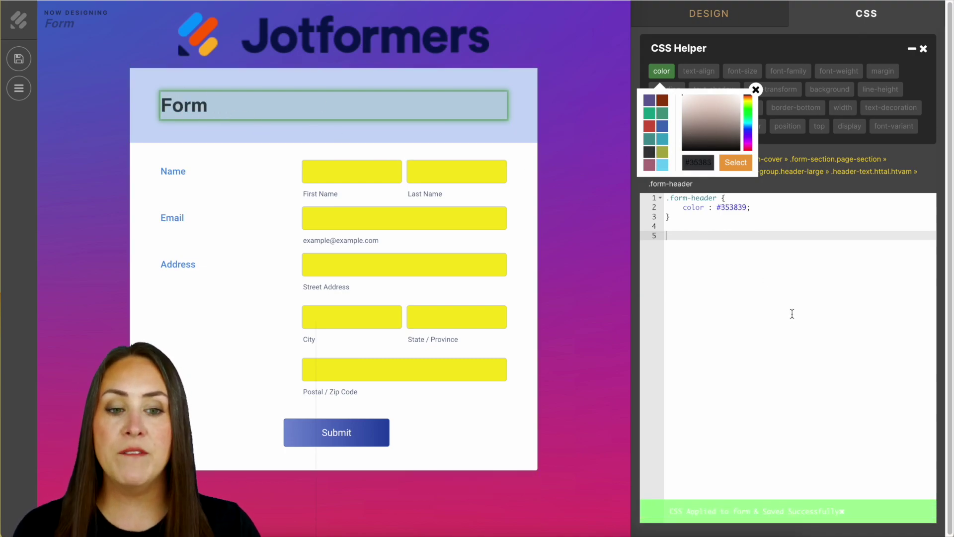
pyautogui.click(756, 91)
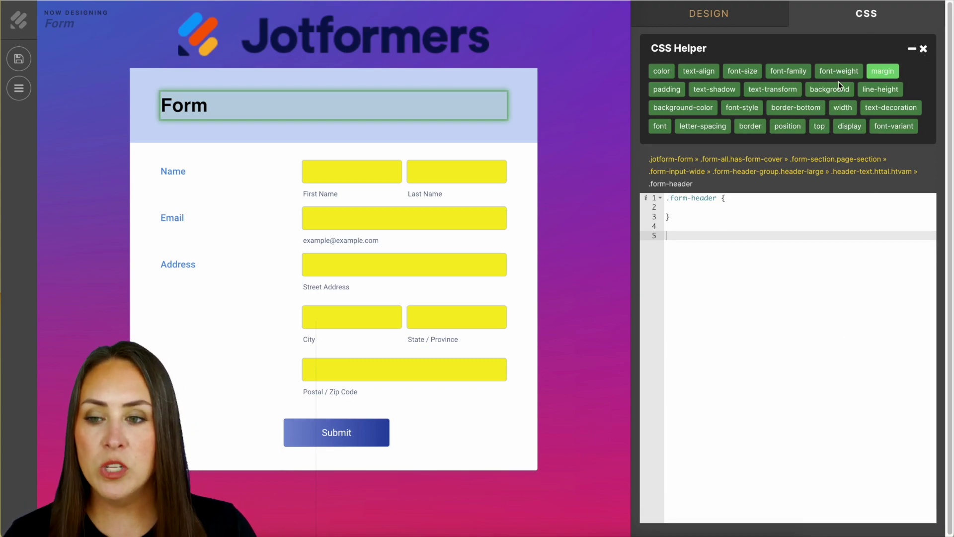
# - Back in the builder, preview the styled form in tablet and then phone layouts
pyautogui.click(18, 20)
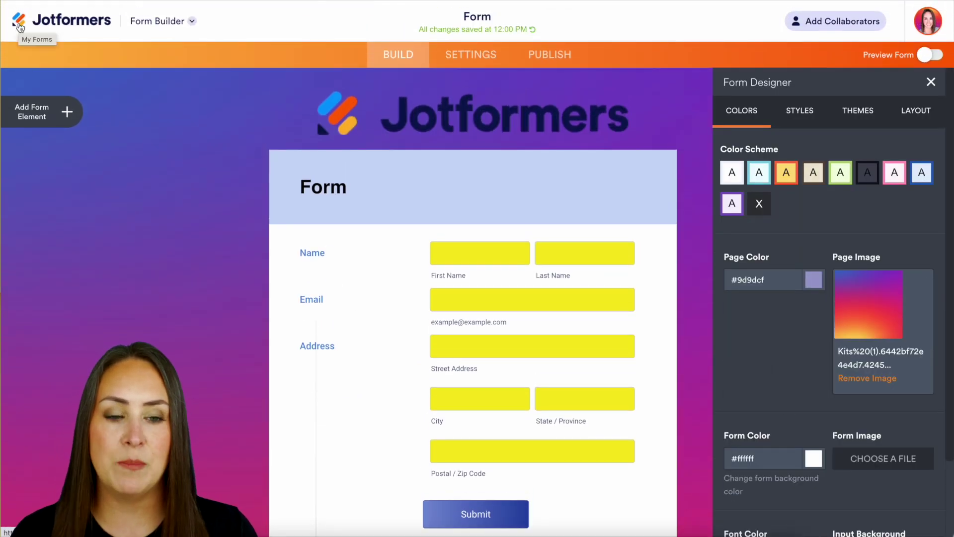
pyautogui.click(931, 82)
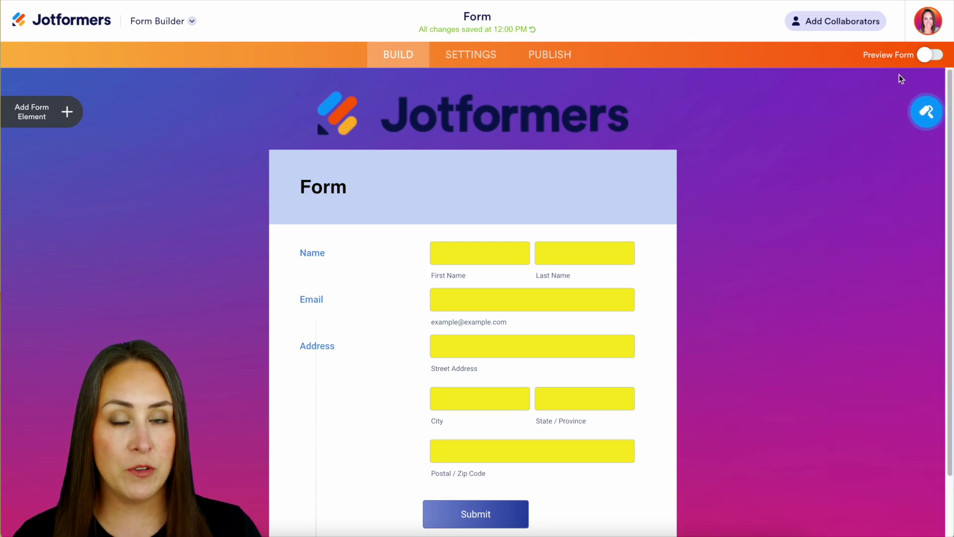
pyautogui.click(931, 56)
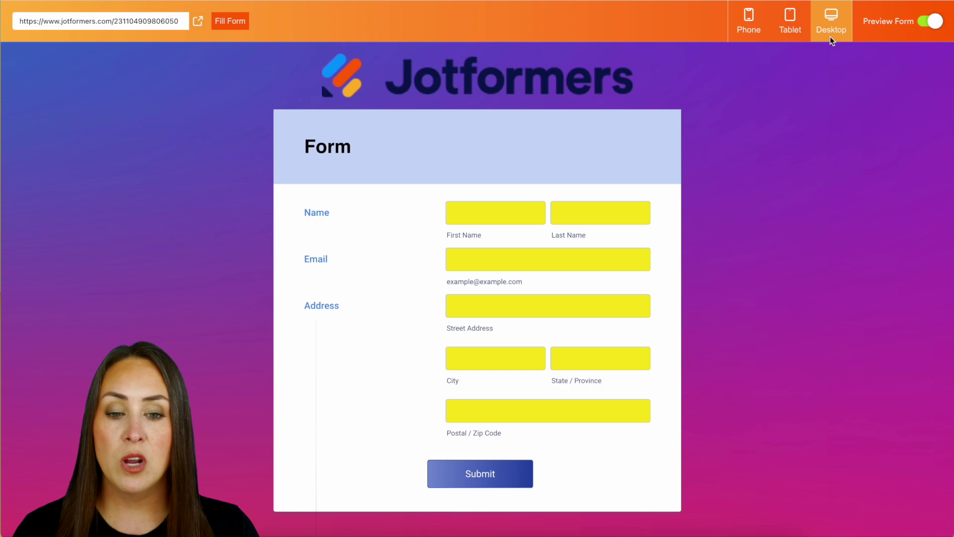
pyautogui.click(785, 29)
pyautogui.click(753, 32)
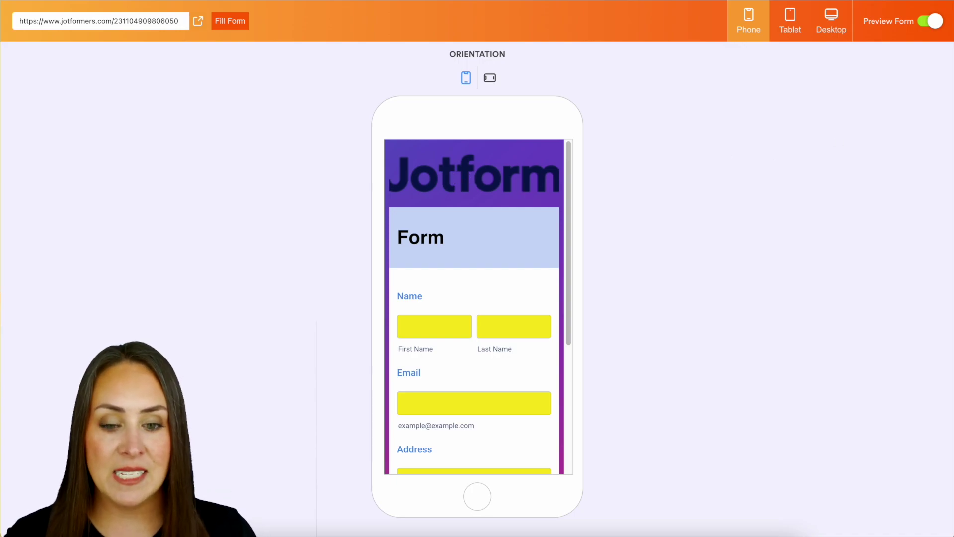
# - Reduce the Jotformers logo size and reopen the phone preview
pyautogui.click(926, 23)
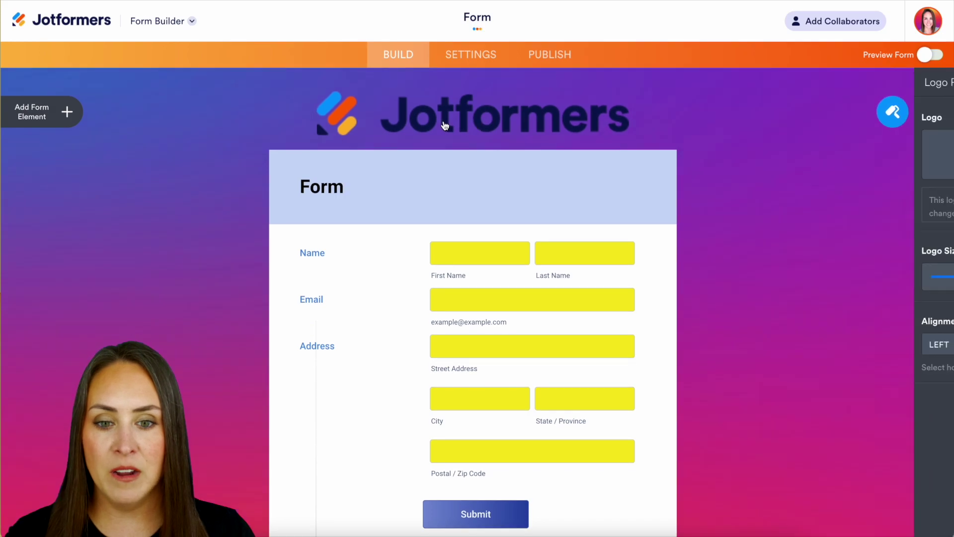
pyautogui.click(810, 277)
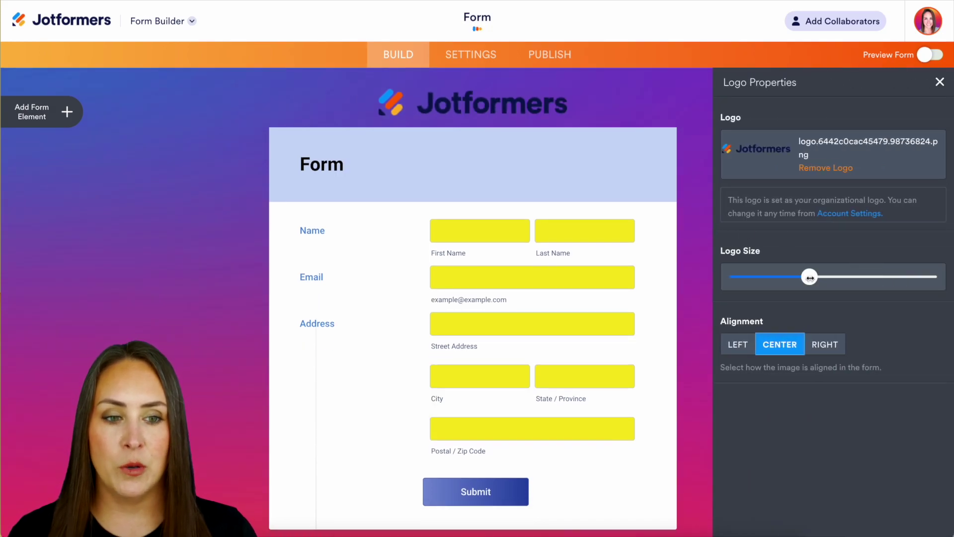
pyautogui.click(926, 55)
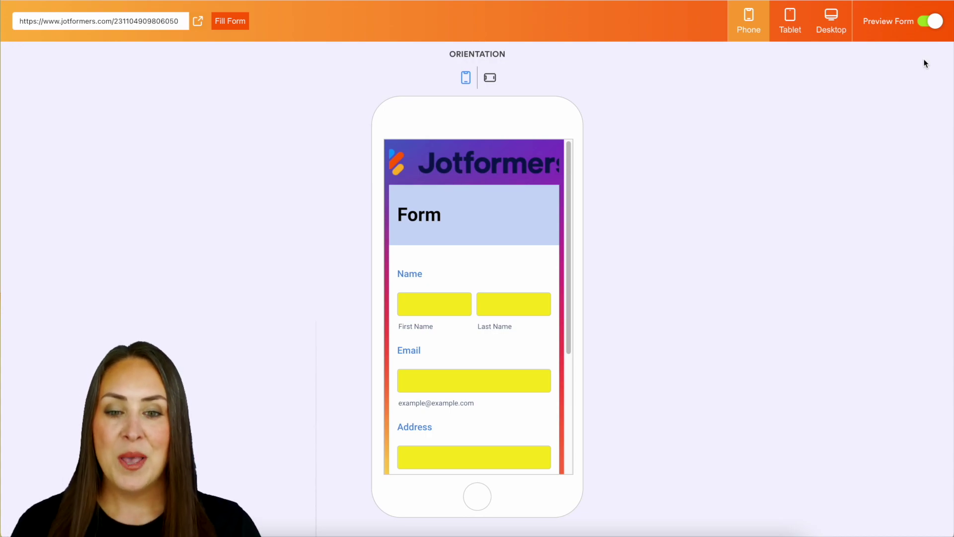